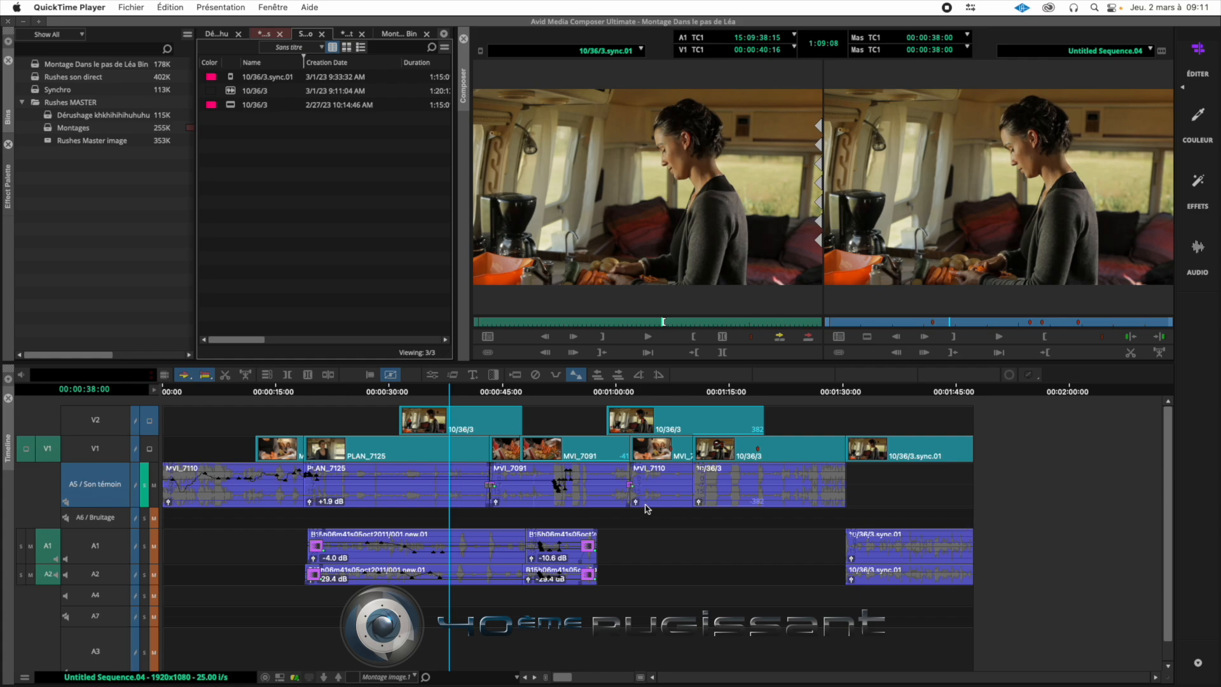
Open the Effect Palette and compare the effects offered for audio tracks with those offered for audio clips.
left_click(9, 191)
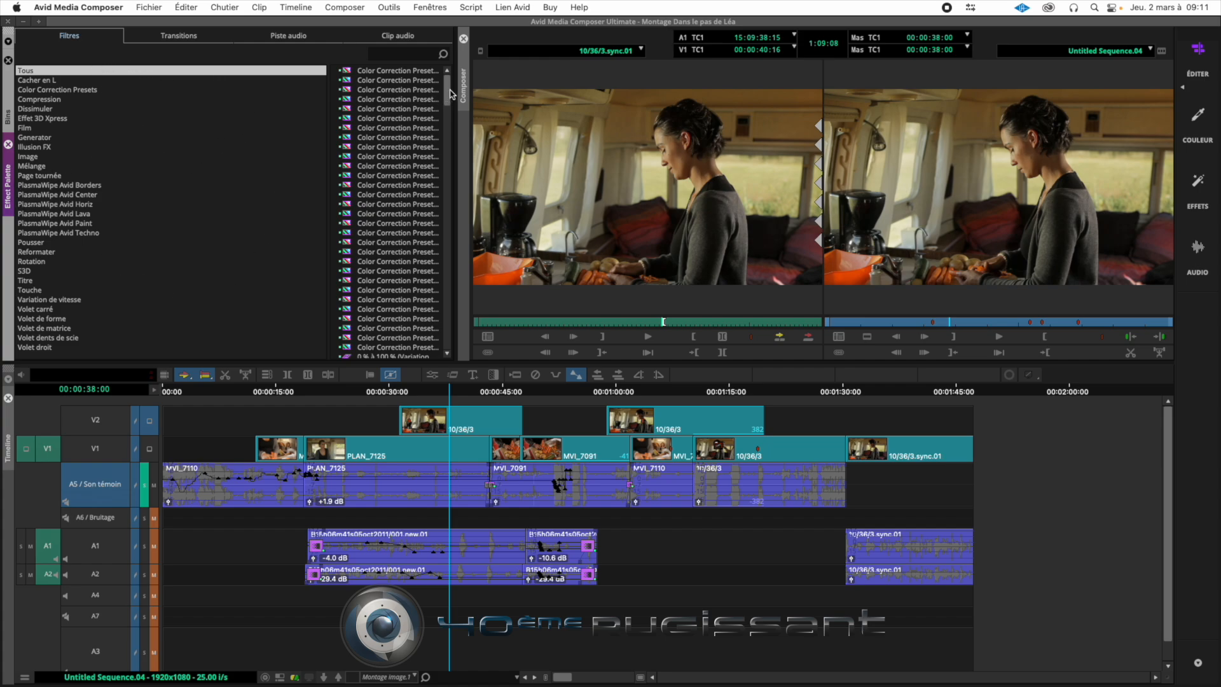
left_click_drag(449, 89, 449, 91)
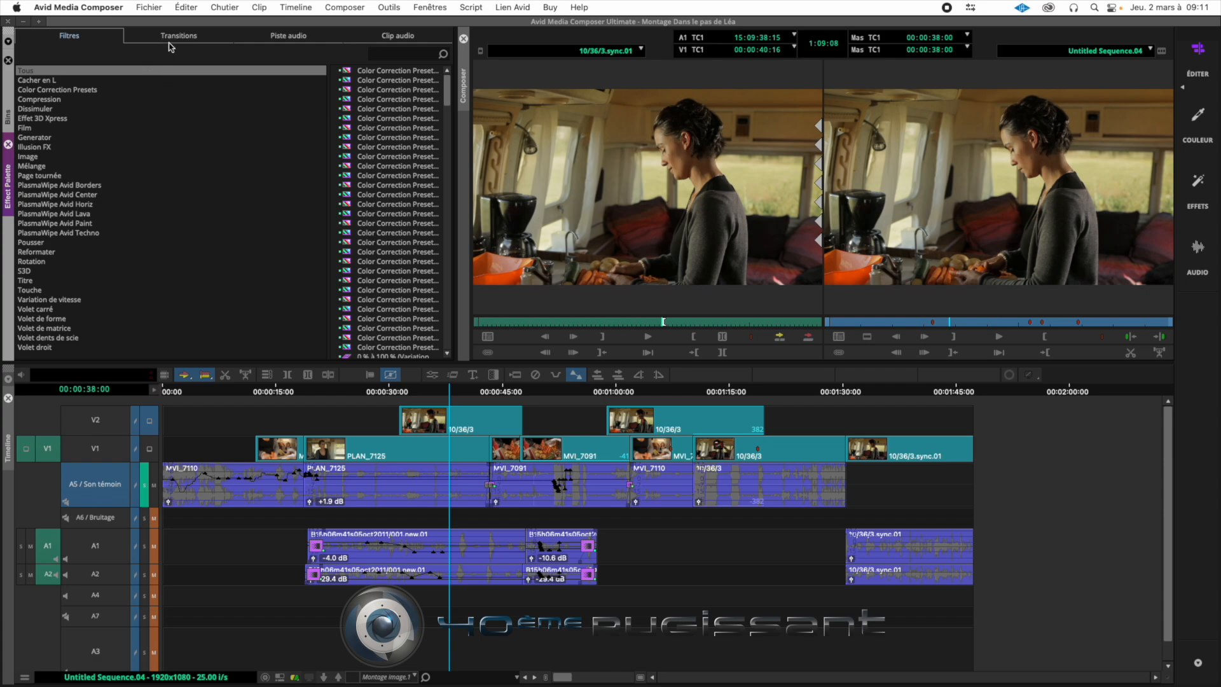
left_click(287, 38)
left_click(383, 40)
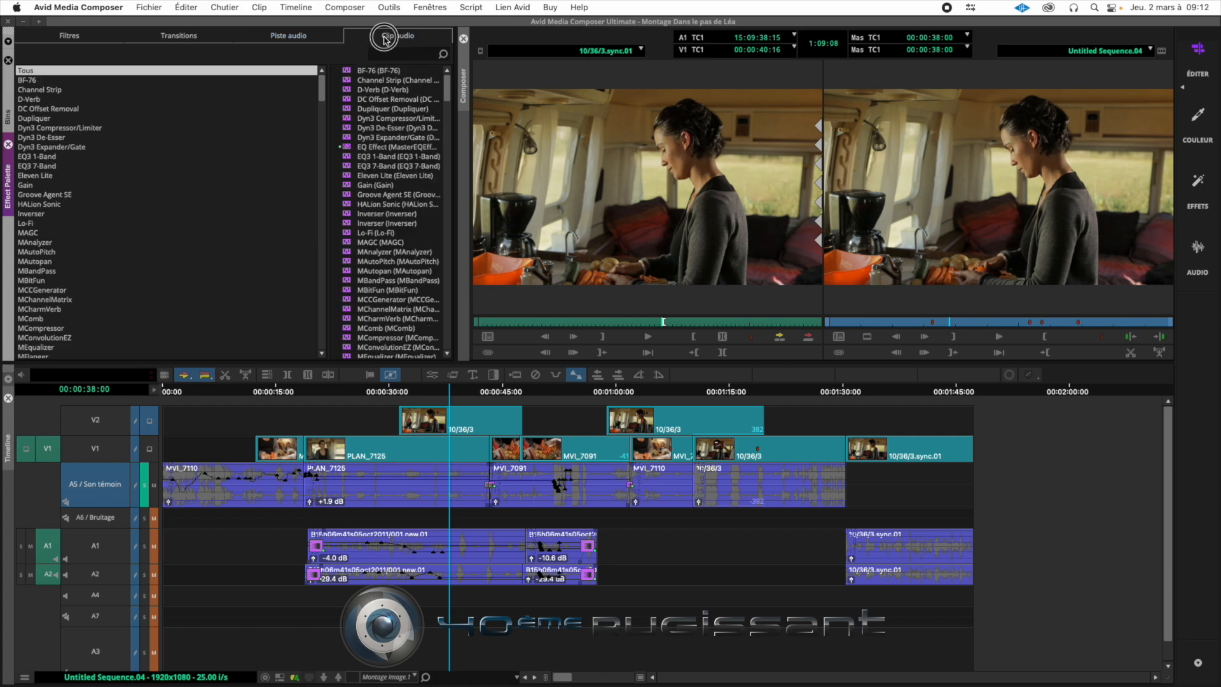
left_click(291, 44)
left_click(410, 41)
left_click(315, 46)
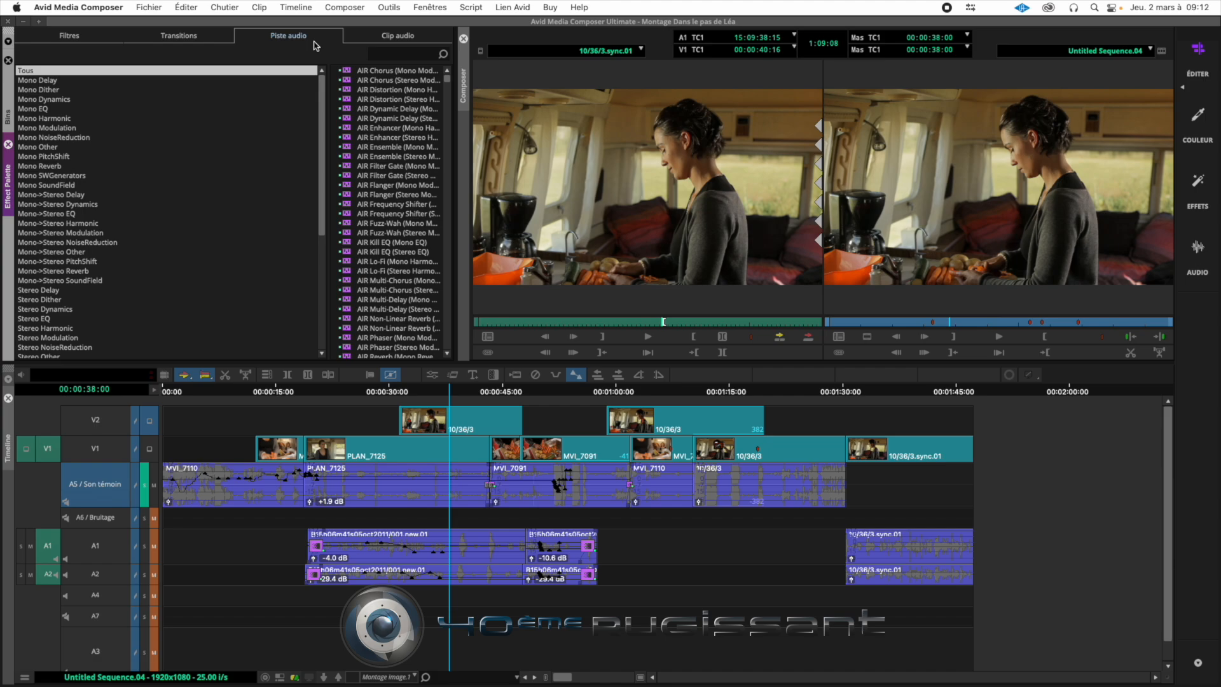
left_click(385, 42)
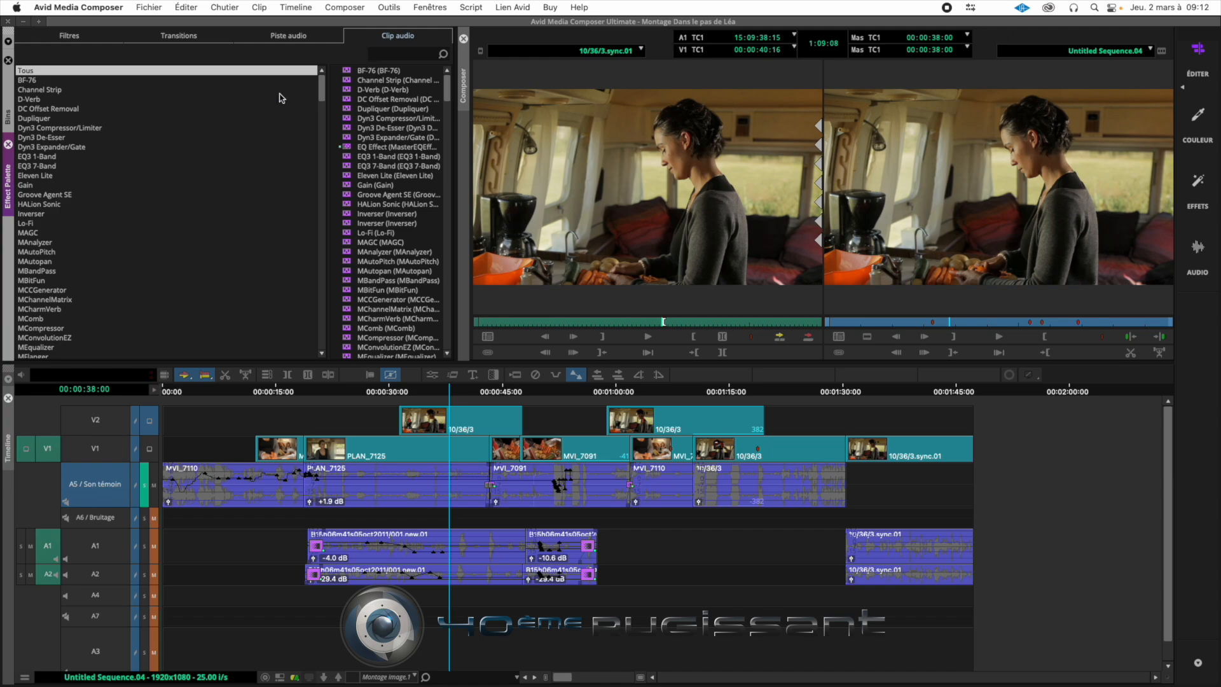
Widen the effect list column and look through all the audio clip effects.
left_click_drag(49, 121, 47, 89)
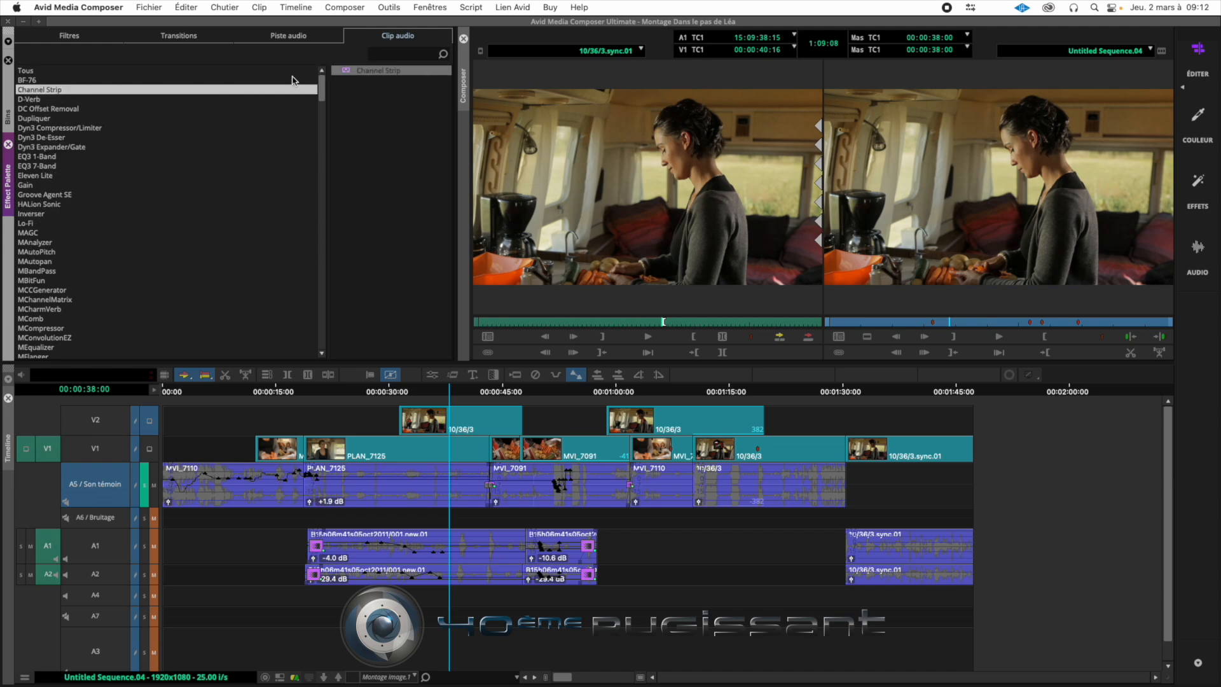
left_click_drag(327, 136, 263, 169)
scroll(71, 309, "down", 10)
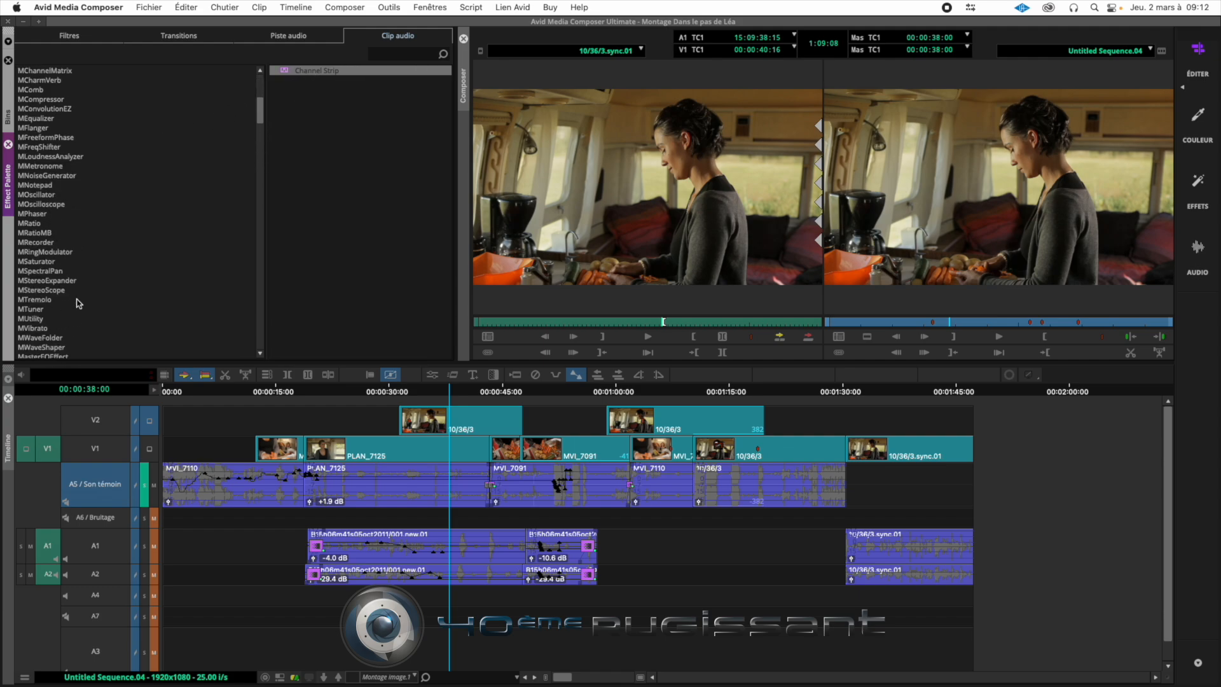
scroll(78, 286, "up", 10)
left_click(32, 72)
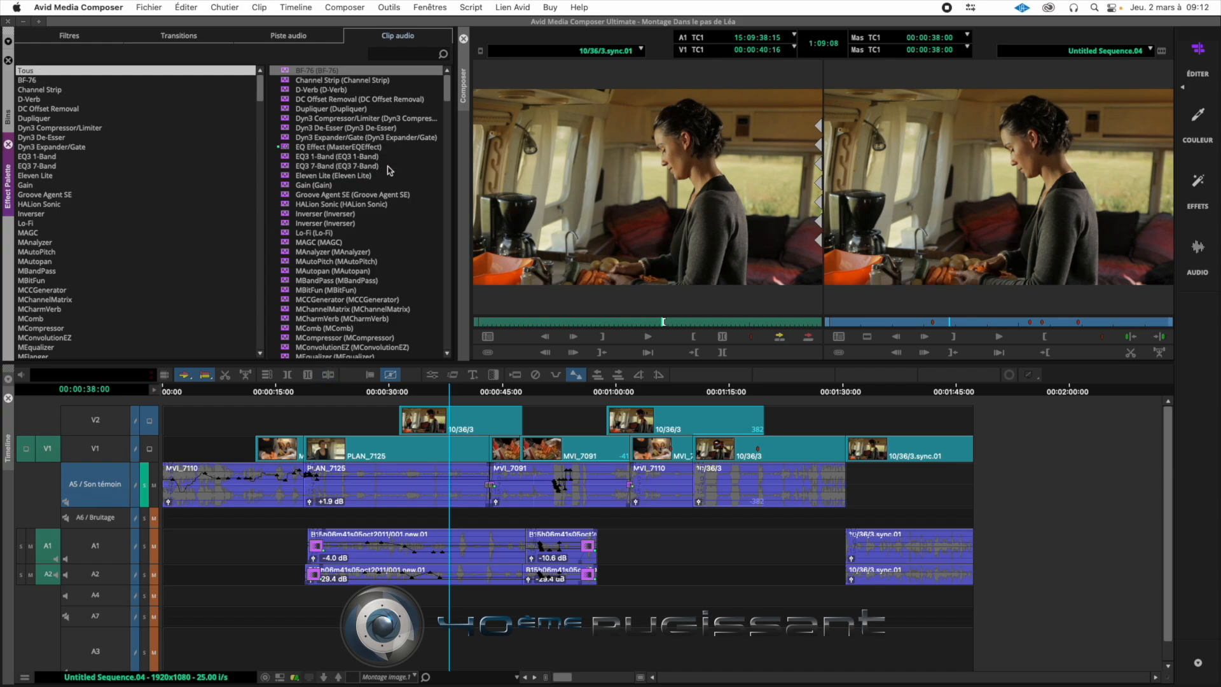
scroll(318, 156, "down", 4)
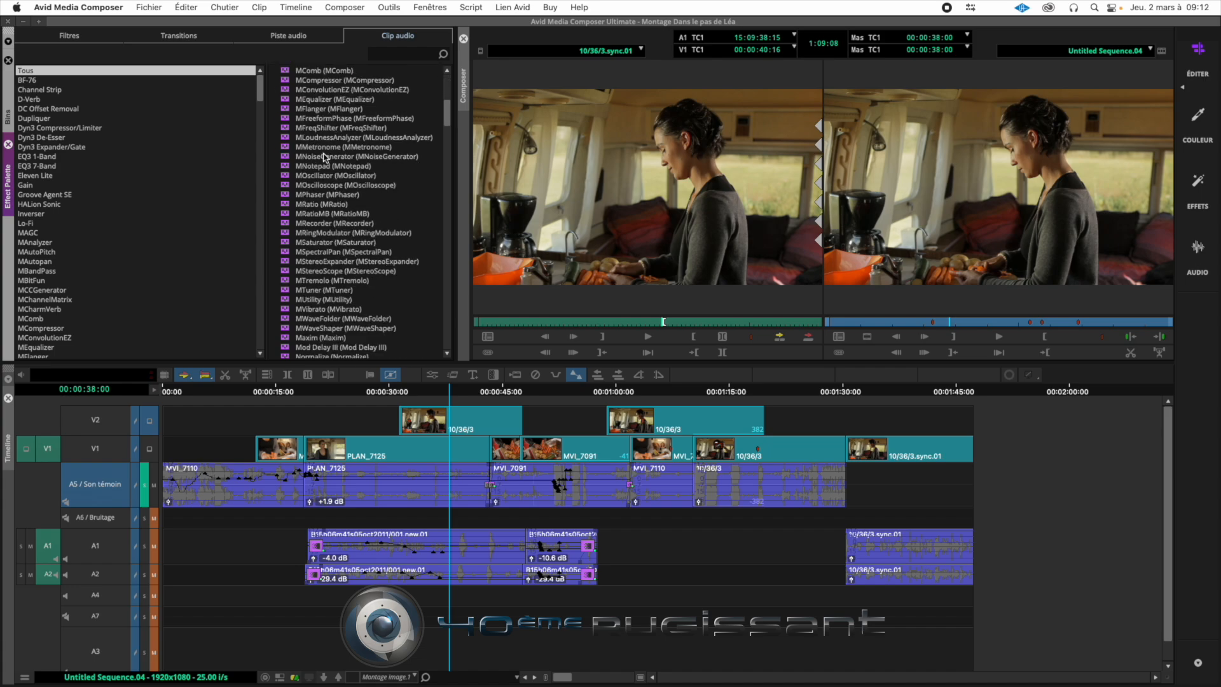
scroll(321, 157, "up", 4)
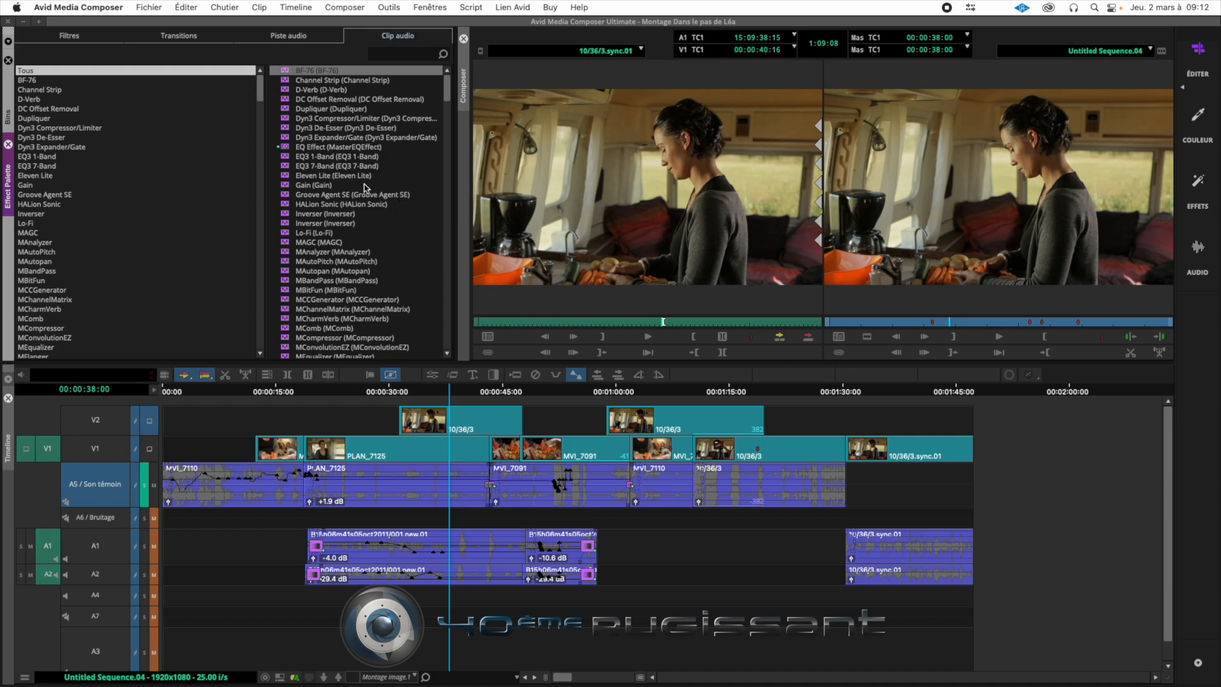
left_click_drag(448, 90, 453, 83)
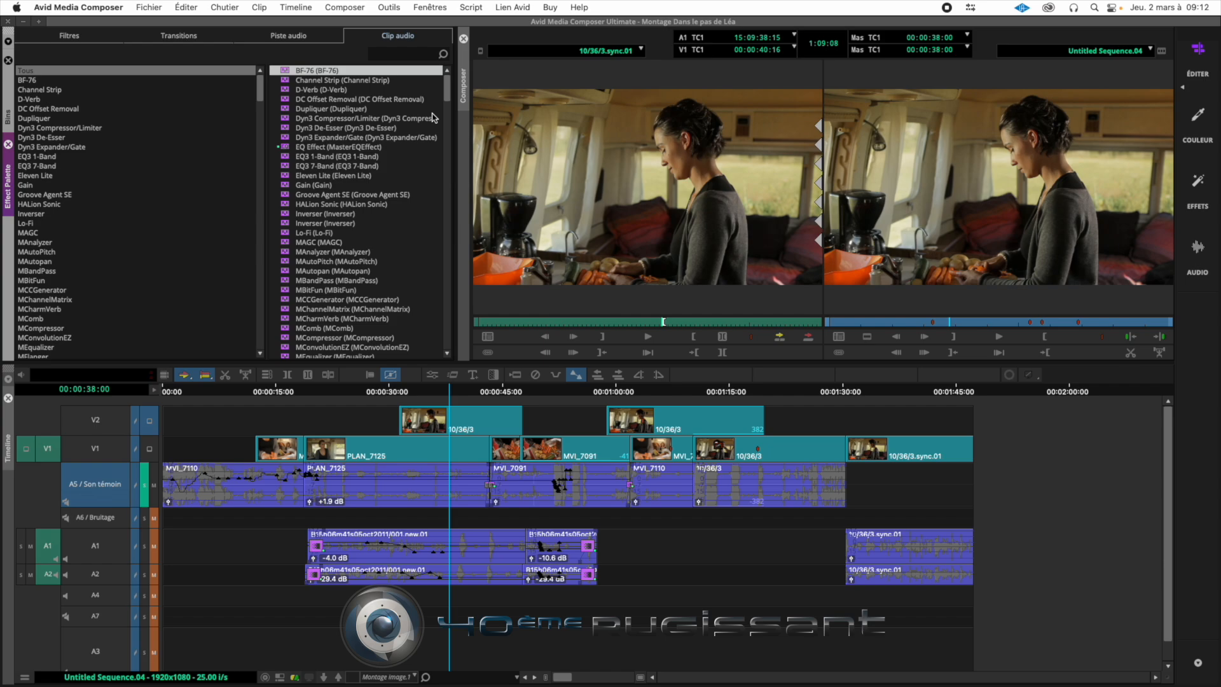
View the EQ3 1-Band and EQ3 7-Band categories, return to all clip effects and select EQ Effect.
left_click(42, 157)
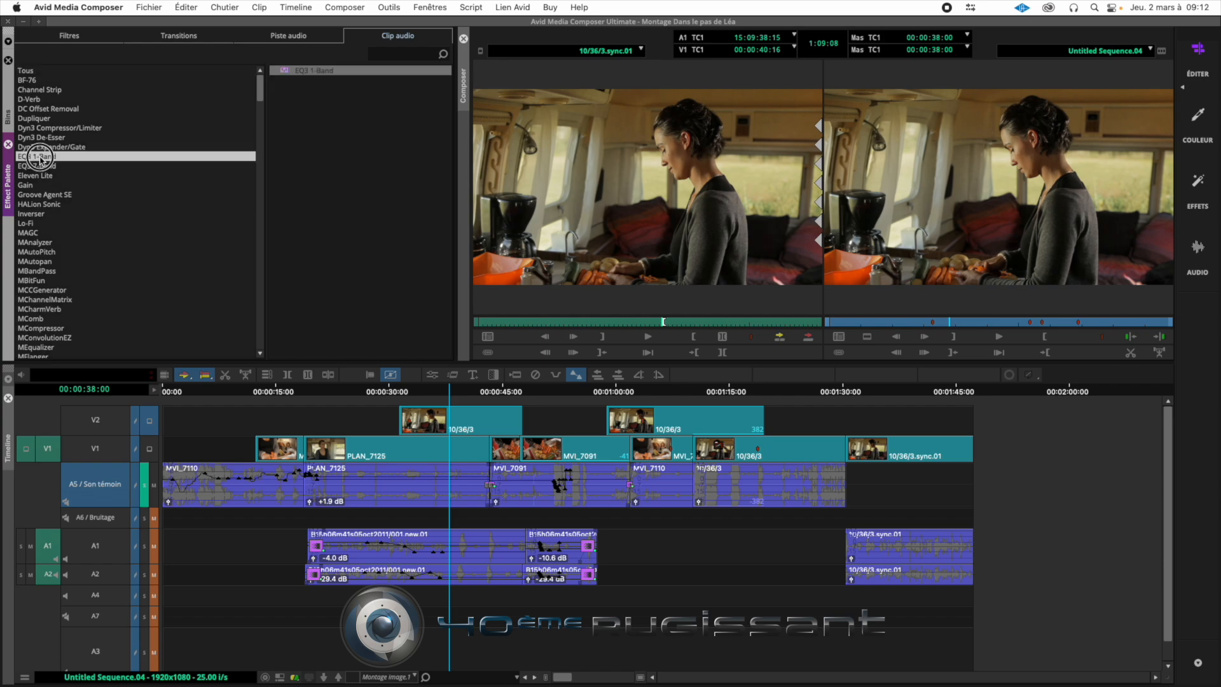
left_click(44, 167)
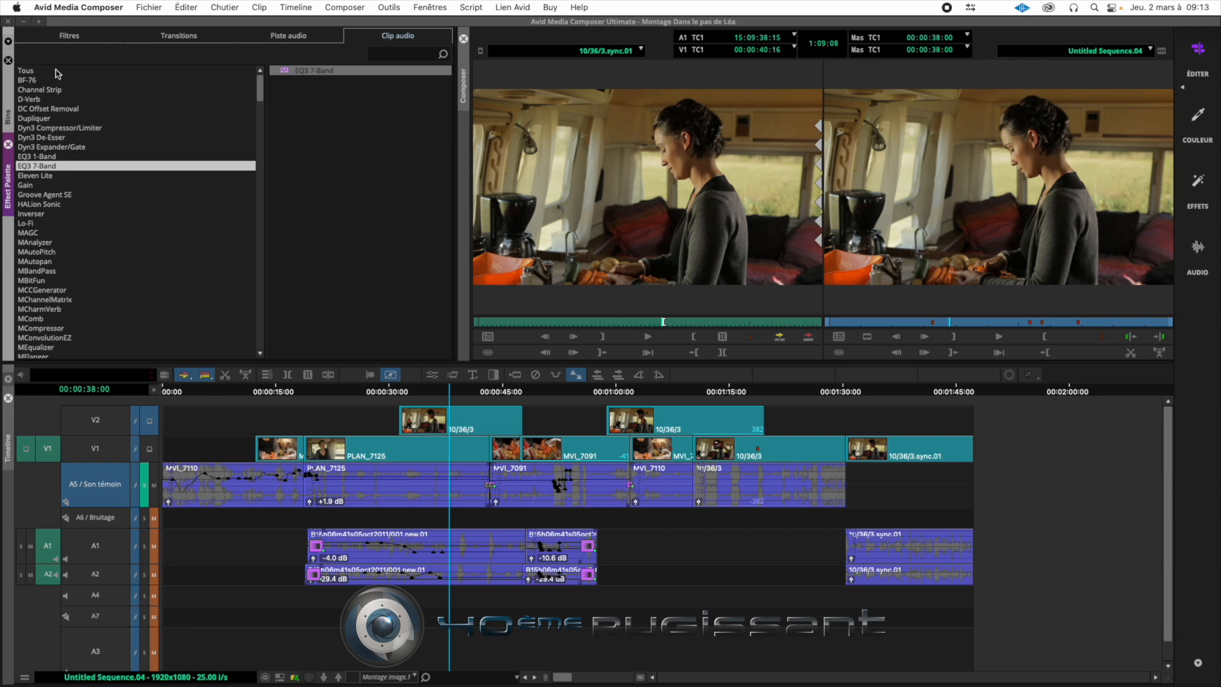
left_click(30, 72)
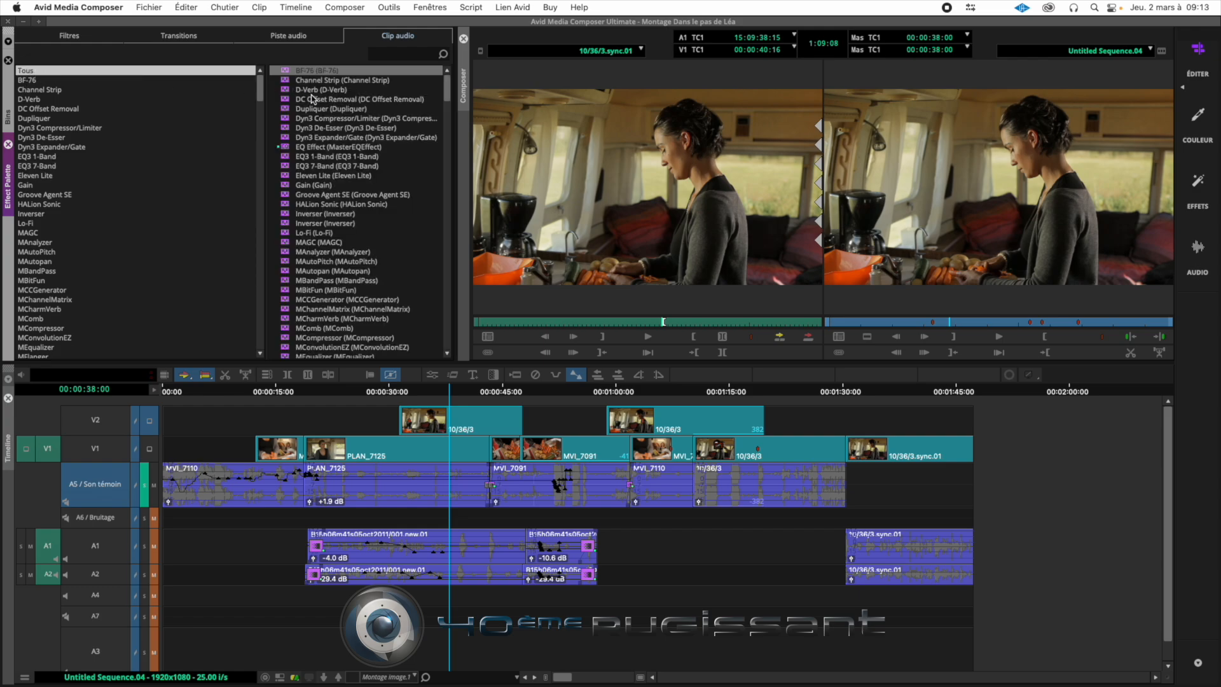
left_click(312, 146)
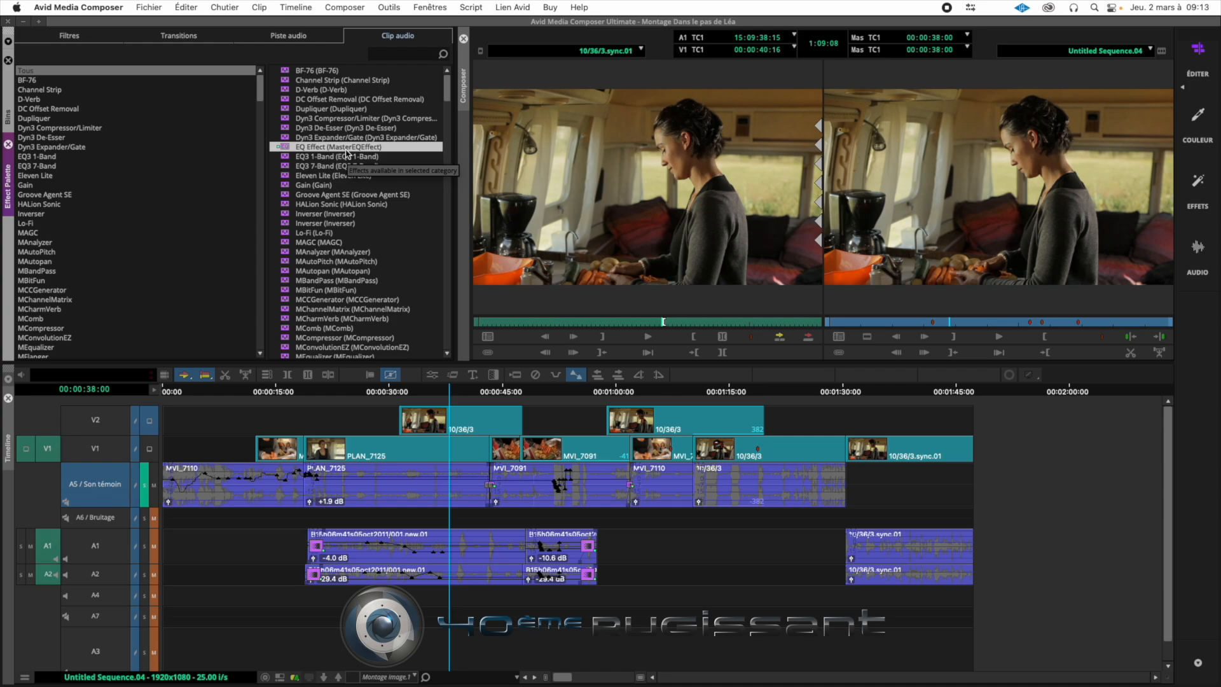
Move the playhead to 00:01:15:04, over the 10/36/3 clip on the Son témoin track.
left_click(389, 7)
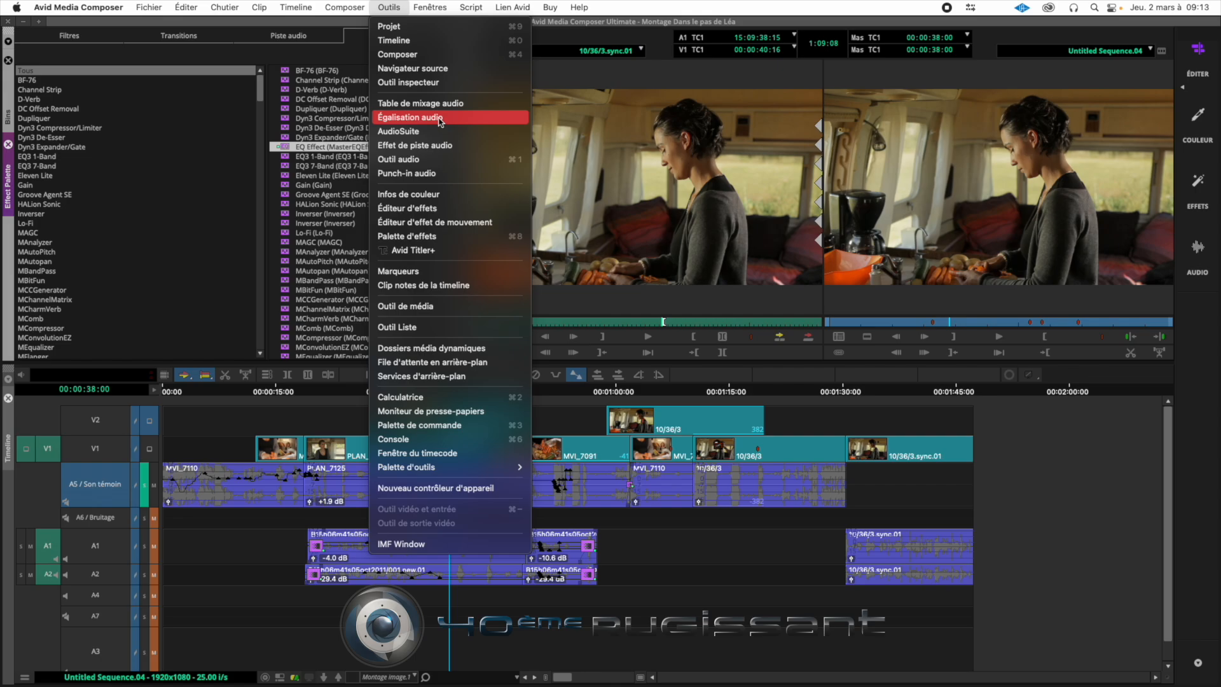
left_click(295, 5)
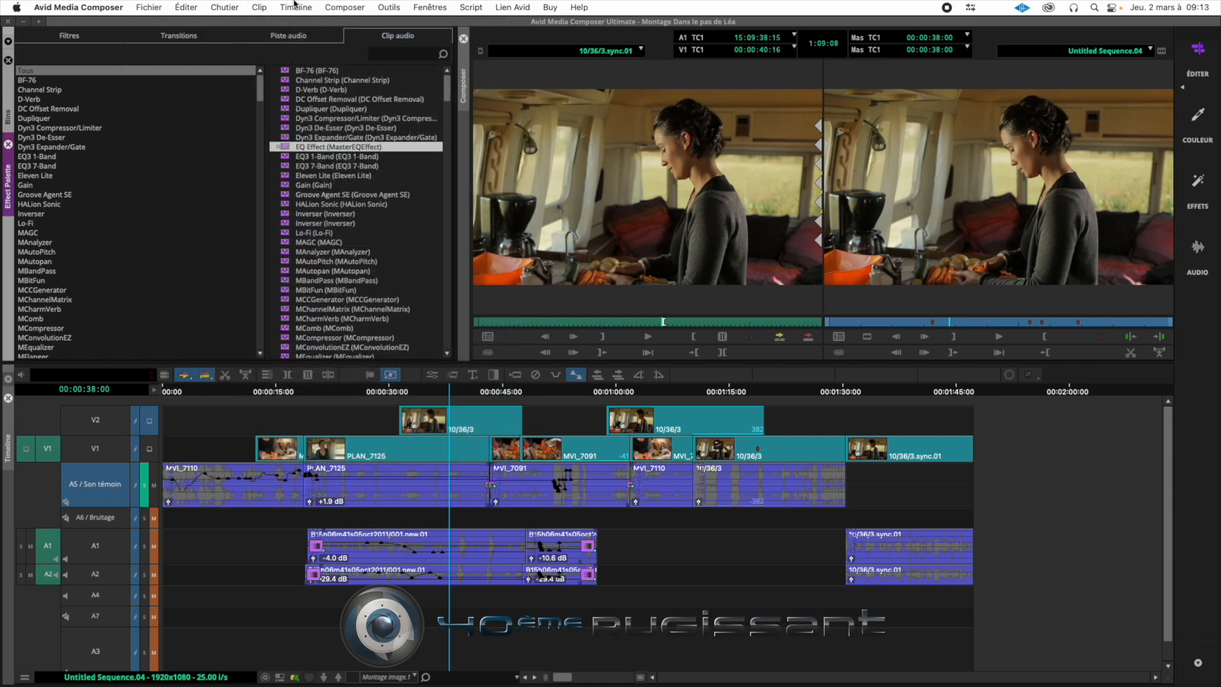
left_click(93, 496)
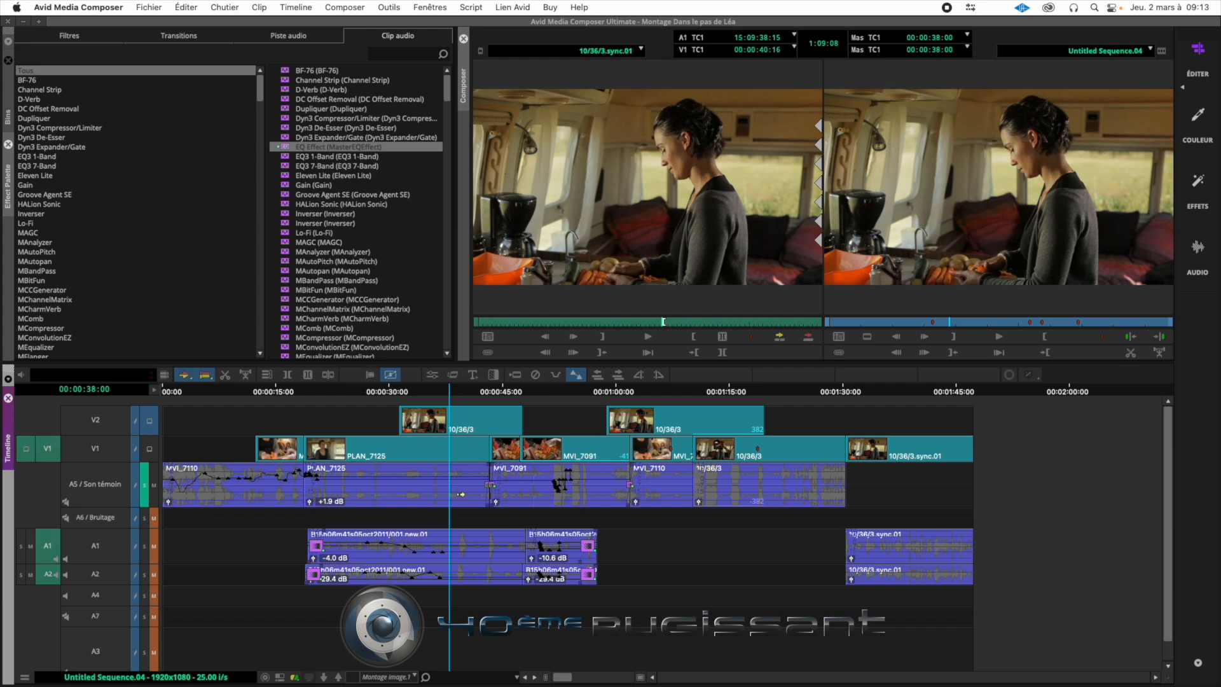
left_click(696, 391)
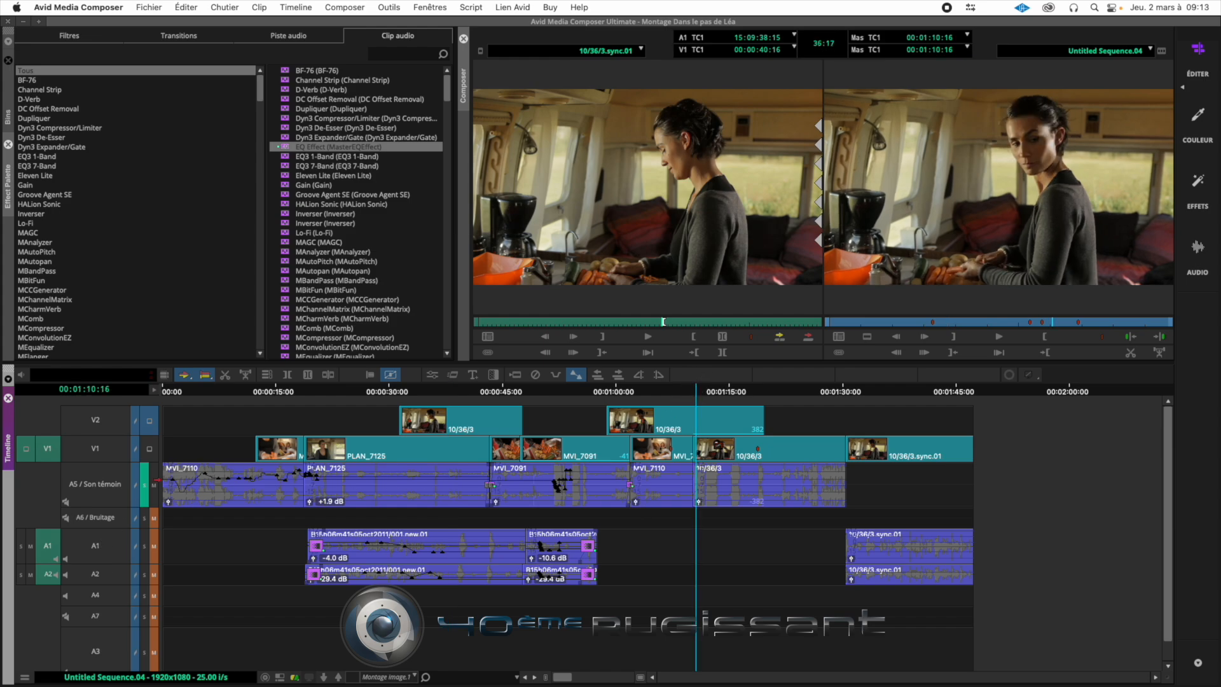
left_click(93, 494)
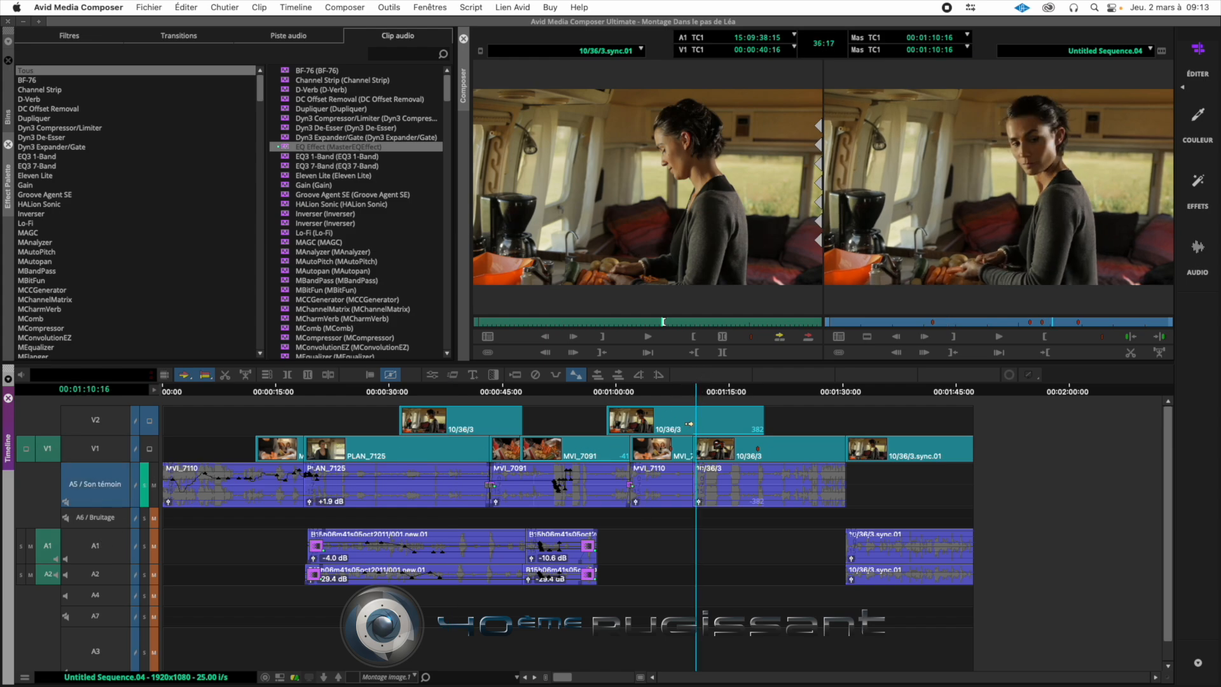
left_click_drag(714, 394, 730, 391)
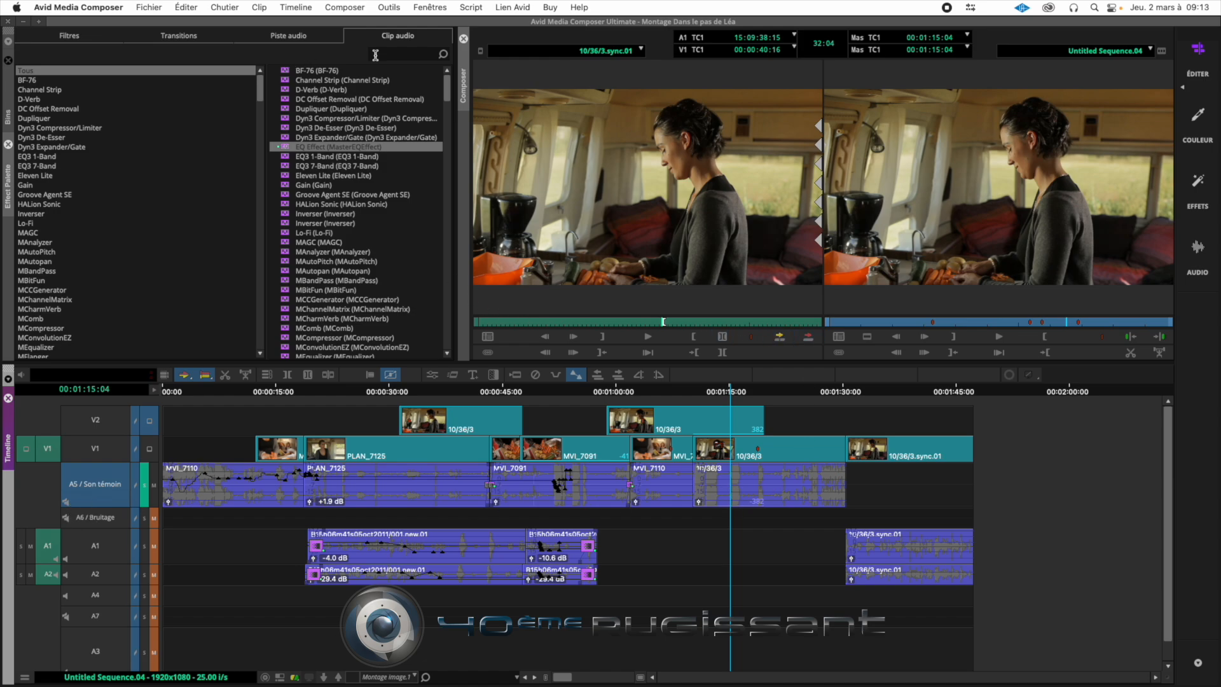
left_click(345, 7)
mouse_move(389, 7)
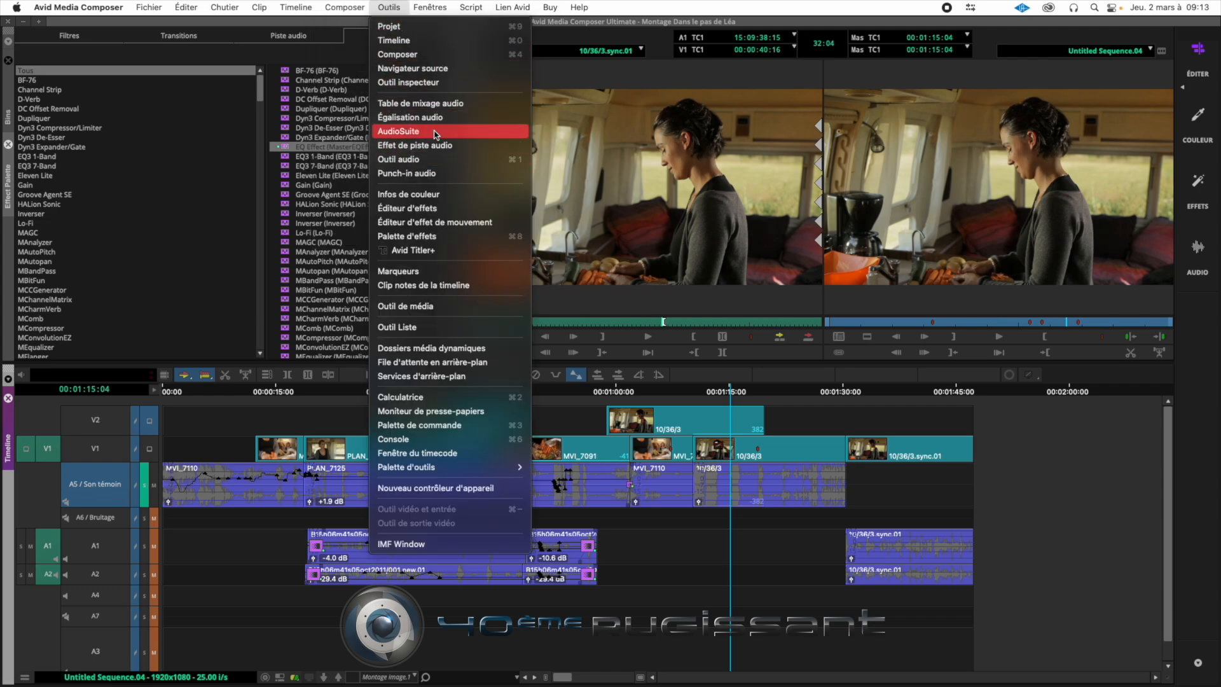
left_click(286, 150)
left_click_drag(285, 150, 741, 481)
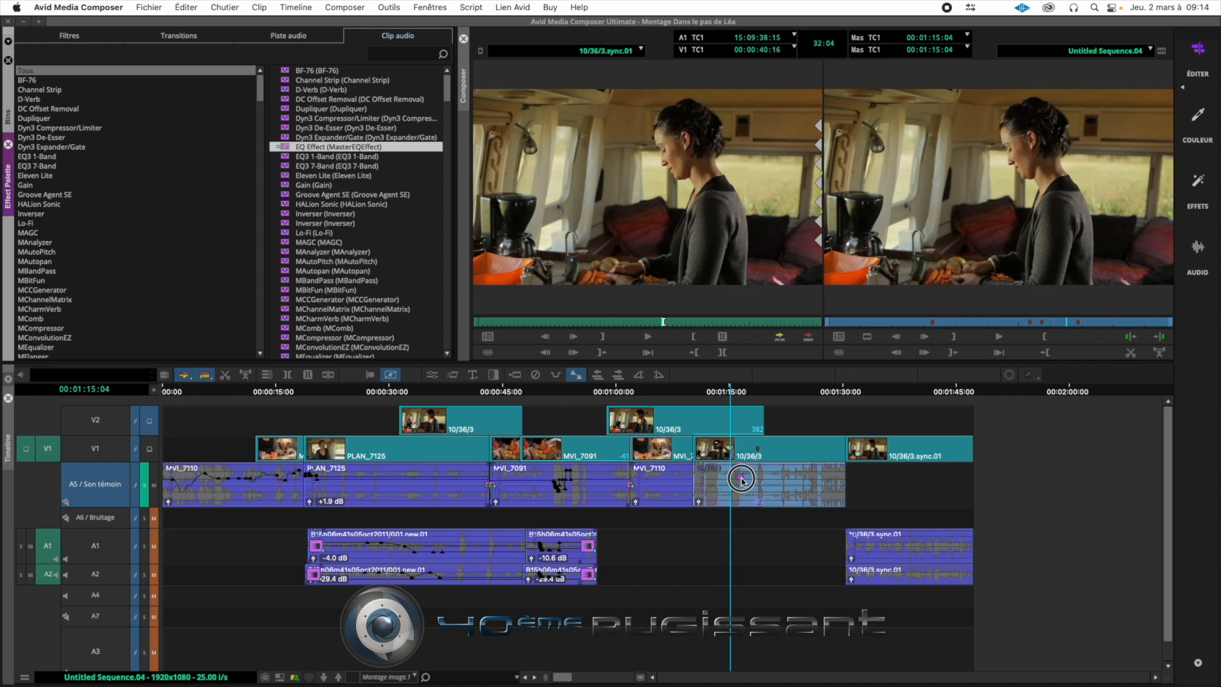
left_click_drag(741, 482, 741, 481)
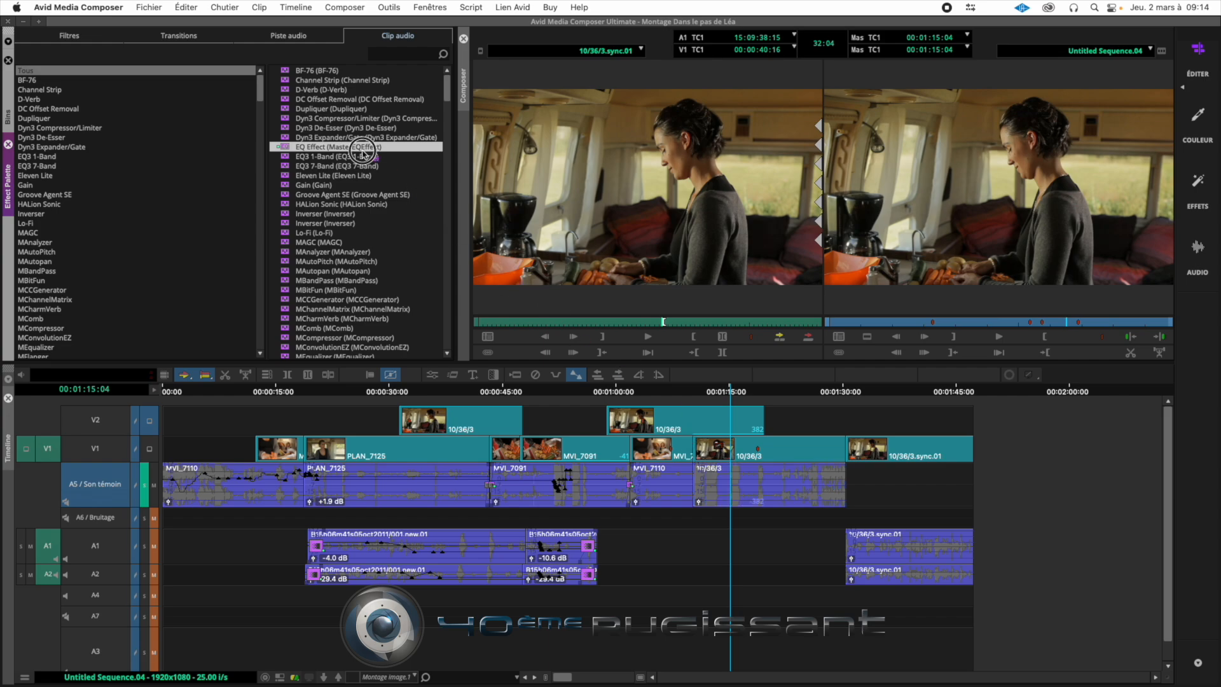
Open the audio equalization tool and place its floating window clear of the timeline.
left_click(382, 6)
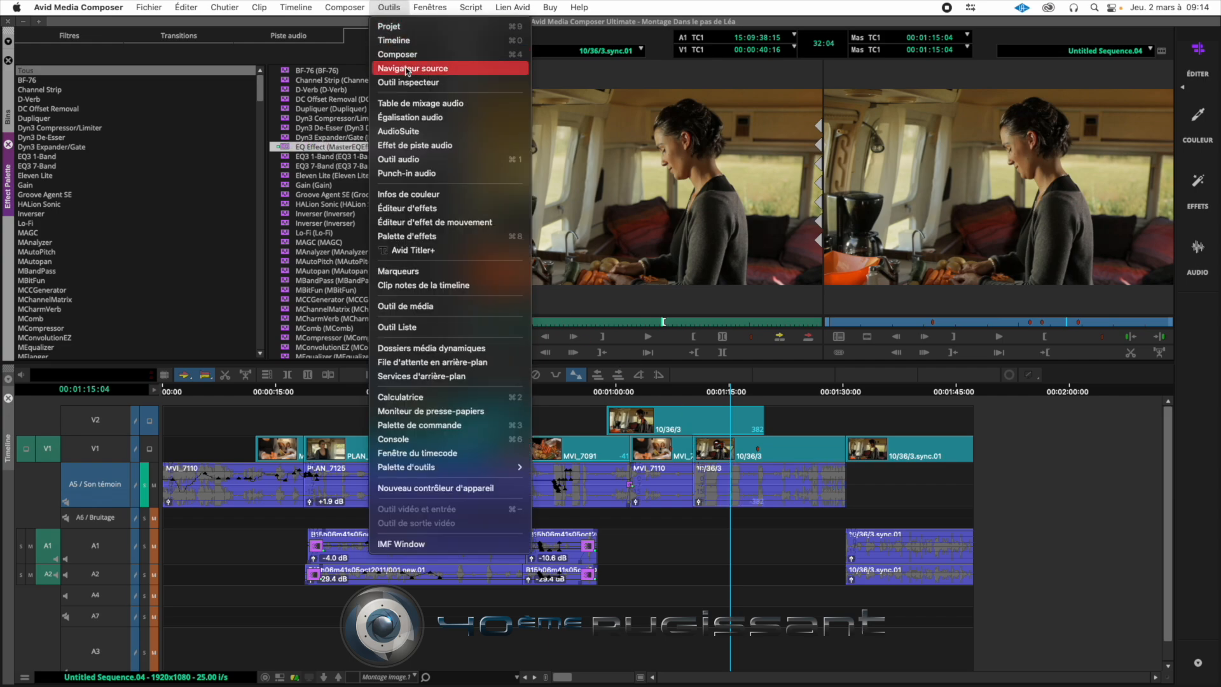
left_click(441, 119)
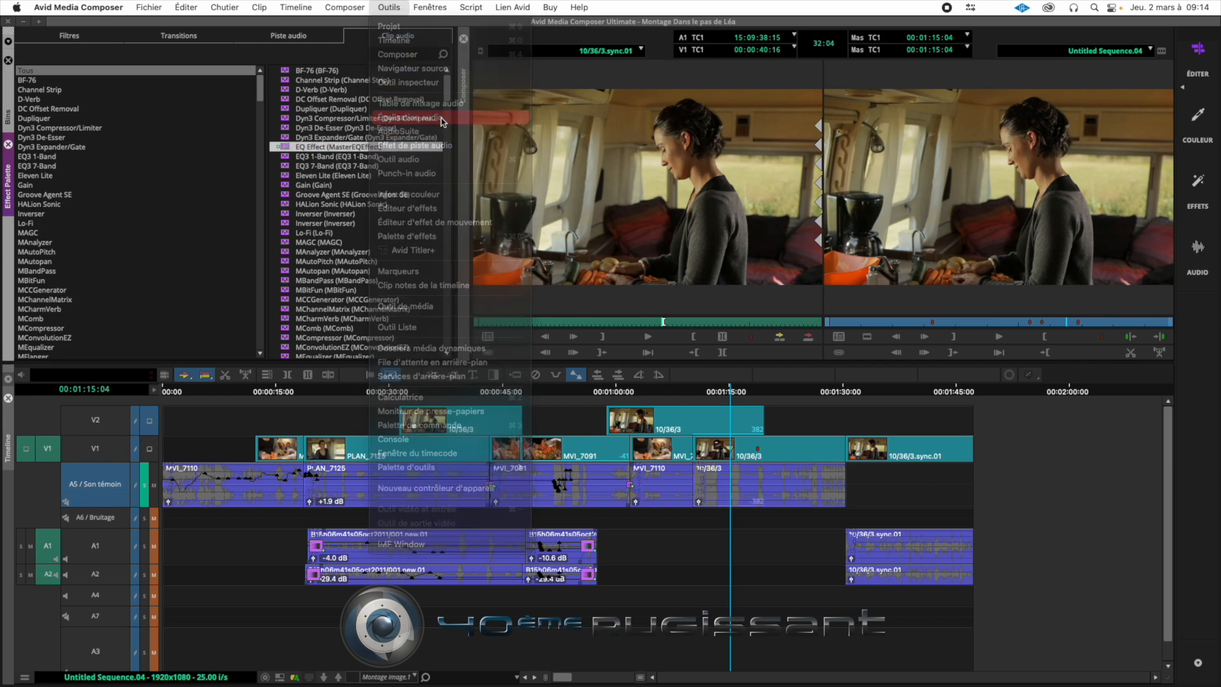
left_click_drag(59, 24, 527, 168)
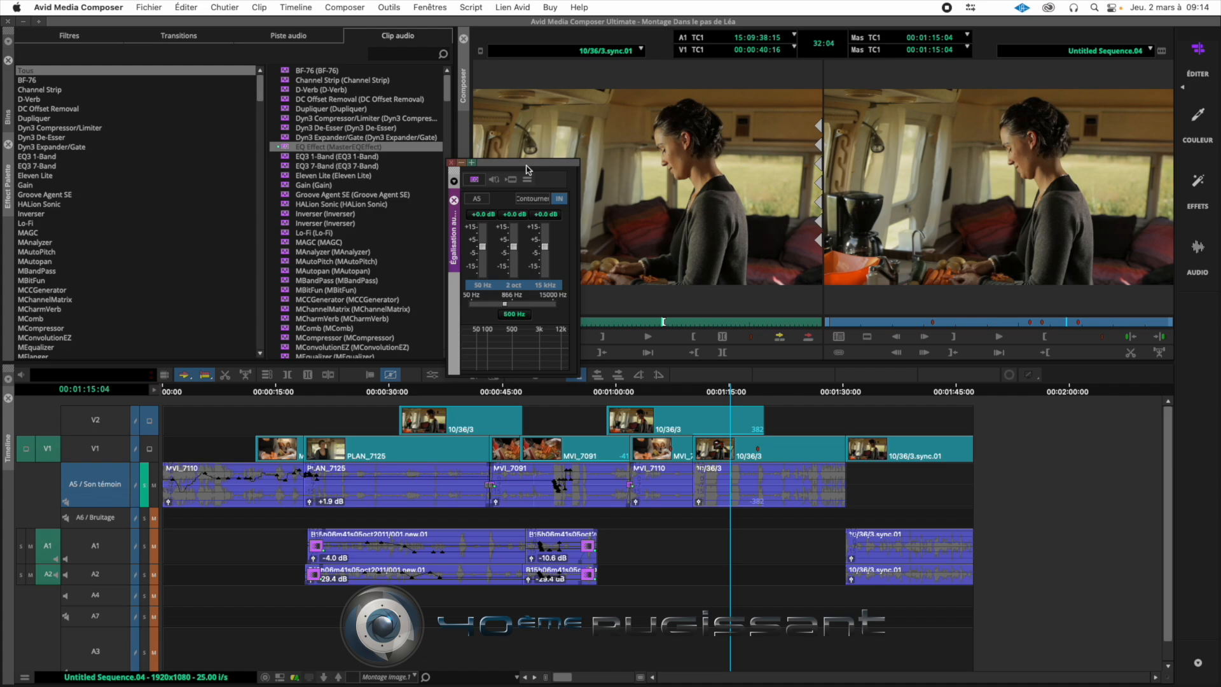
left_click_drag(543, 169, 488, 158)
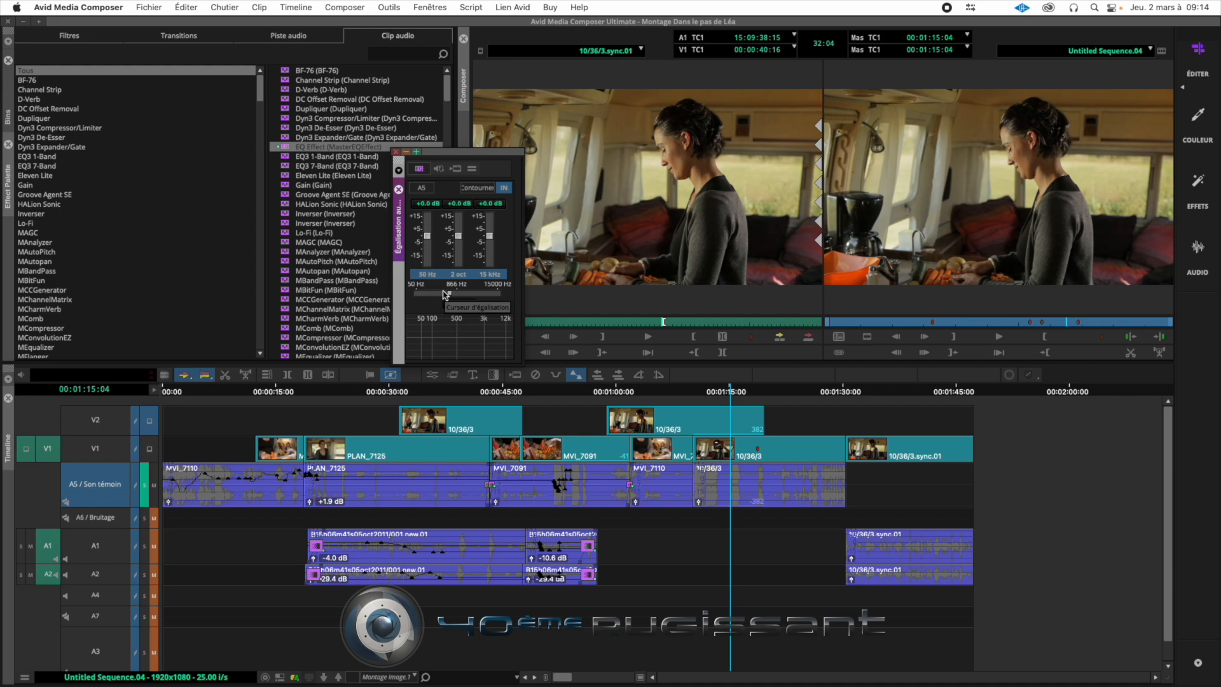
Move the equalizer frequency to the low end of its range and cut the A5 clip's low band by about 13 dB.
left_click_drag(451, 295, 397, 300)
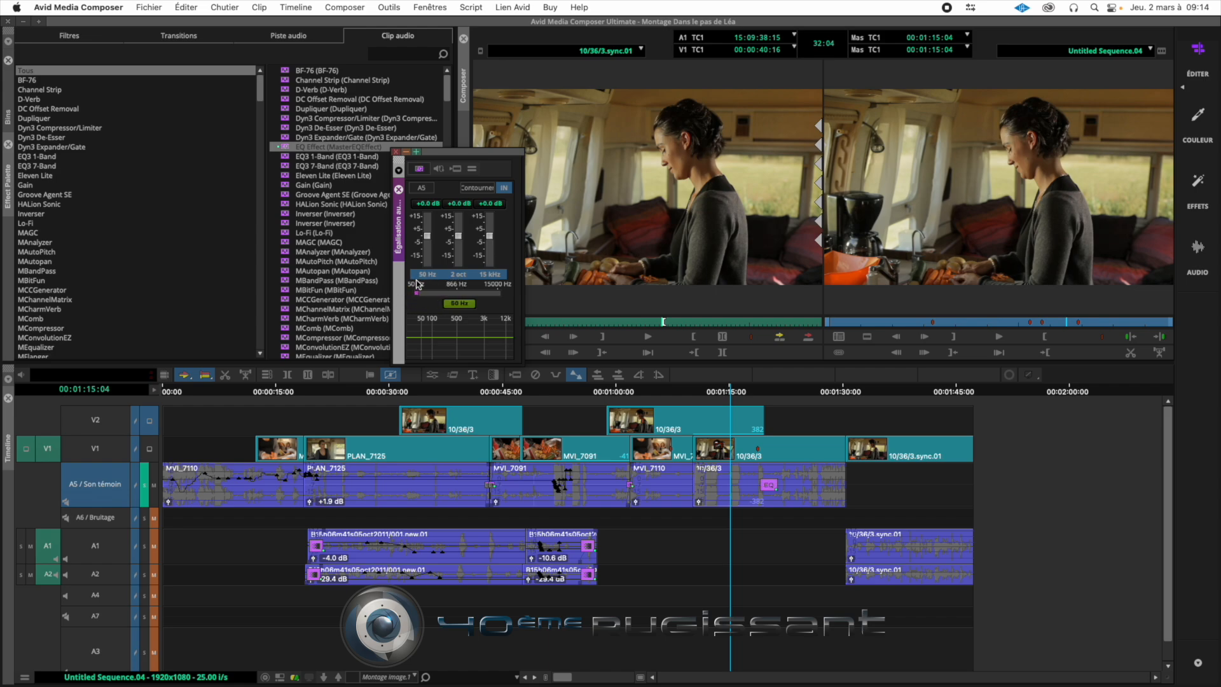
left_click_drag(427, 235, 426, 236)
left_click_drag(428, 240, 428, 256)
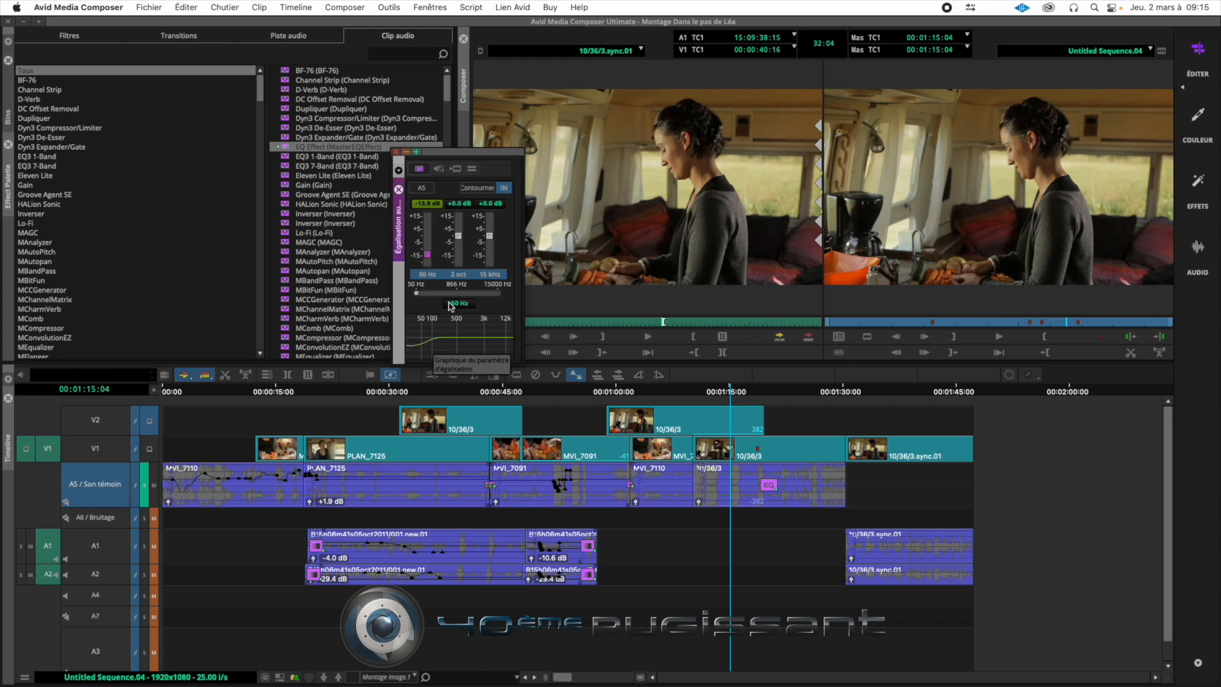
Set the mid-band frequency to 1141 Hz with a boost of about 10.4 dB, and cut the high band by about 7.5 dB.
left_click_drag(429, 256, 491, 294)
left_click_drag(490, 237, 460, 295)
left_click(458, 239)
left_click_drag(457, 239, 459, 223)
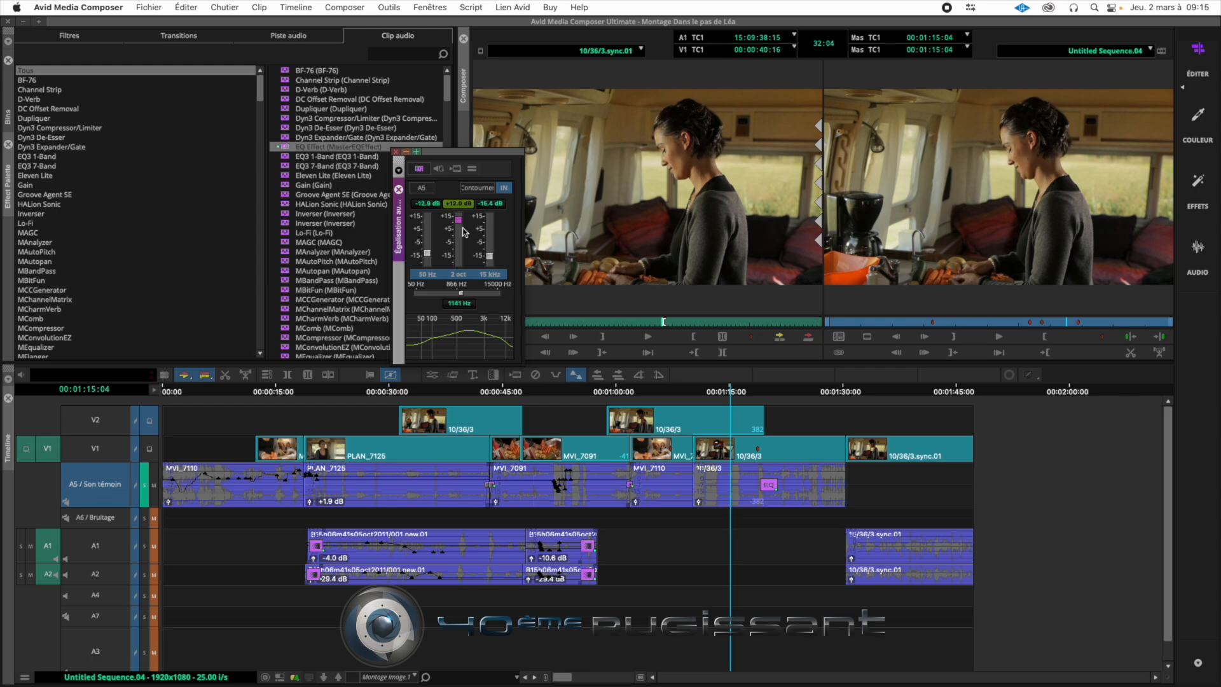
left_click_drag(460, 220, 461, 227)
left_click_drag(489, 256, 490, 246)
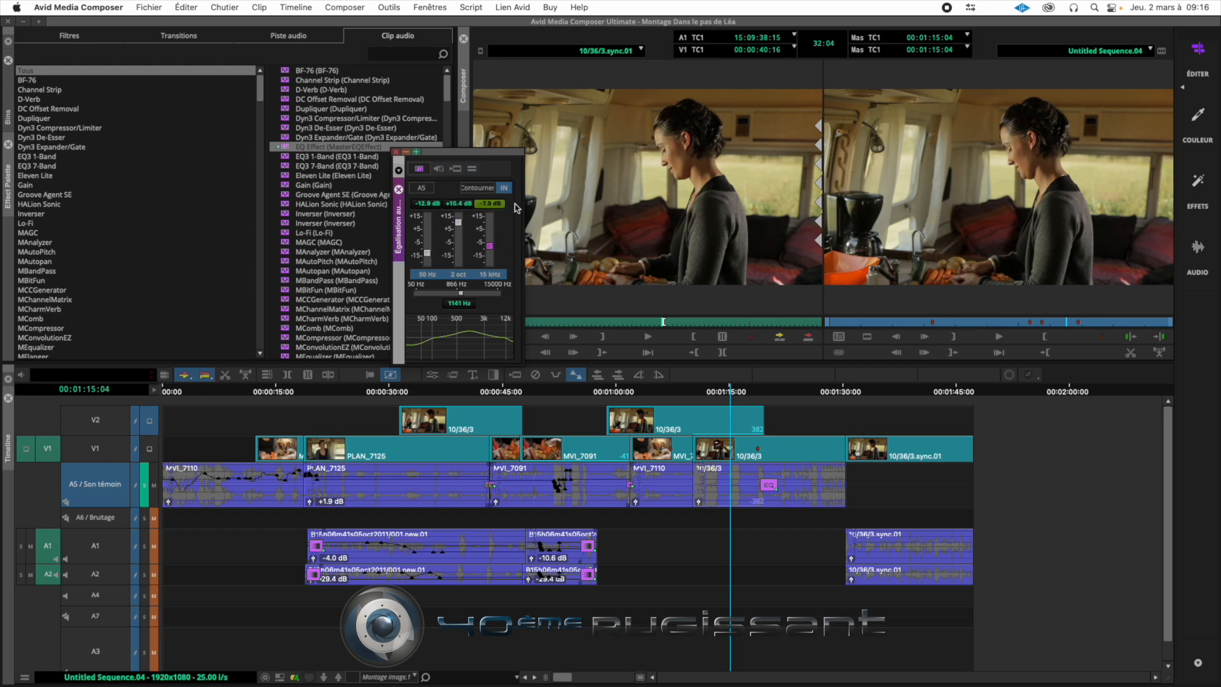
Listen to the equalized clip in looped audio playback, lower the mid-band gain while it plays, and stop playback.
left_click_drag(449, 167, 429, 178)
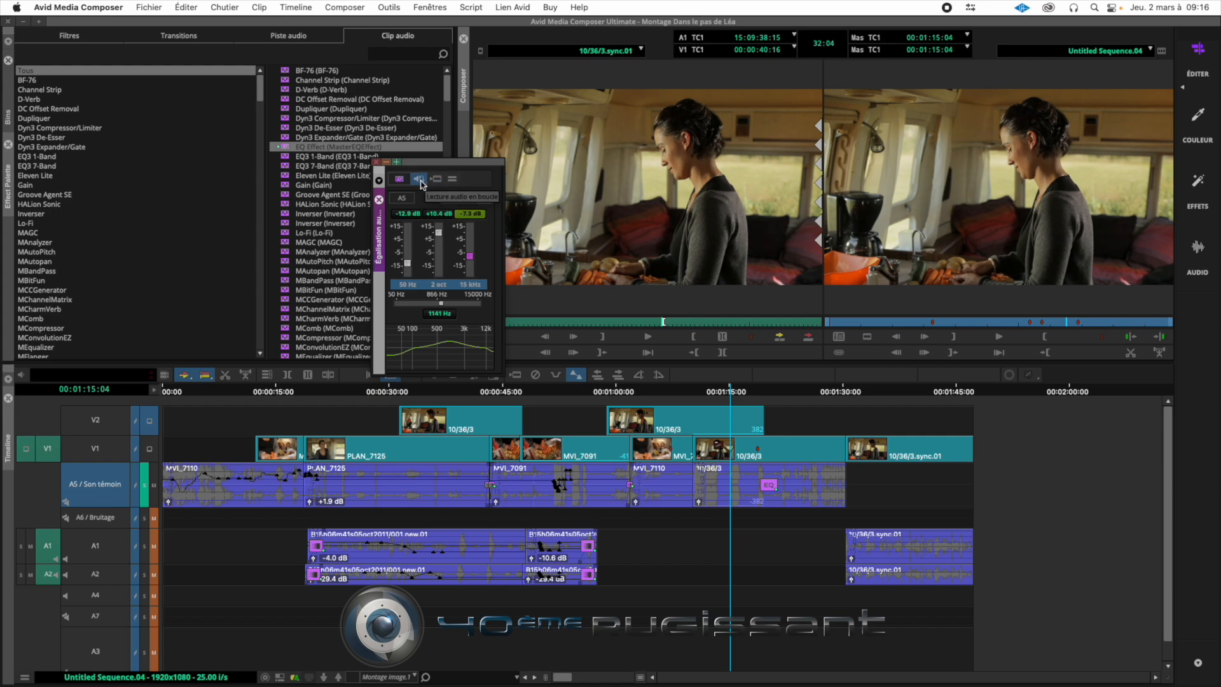
left_click(420, 182)
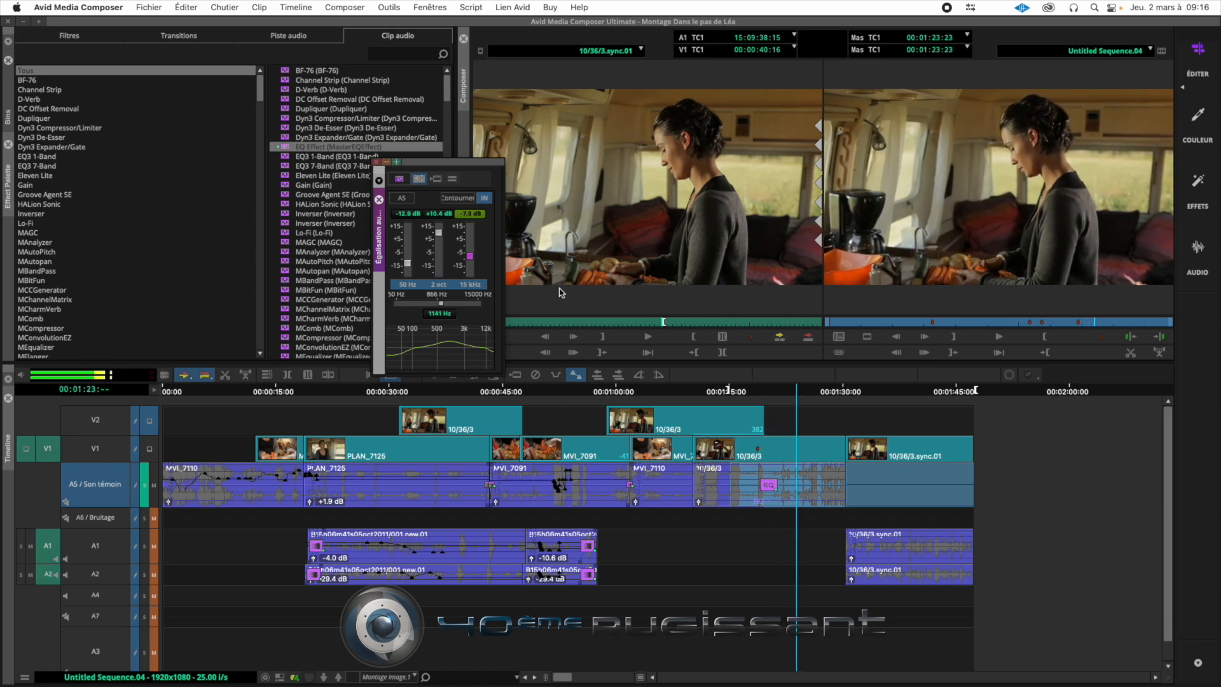
mouse_move(438, 233)
left_mouse_down()
mouse_move(443, 263)
mouse_move(445, 243)
left_mouse_up()
key("space")
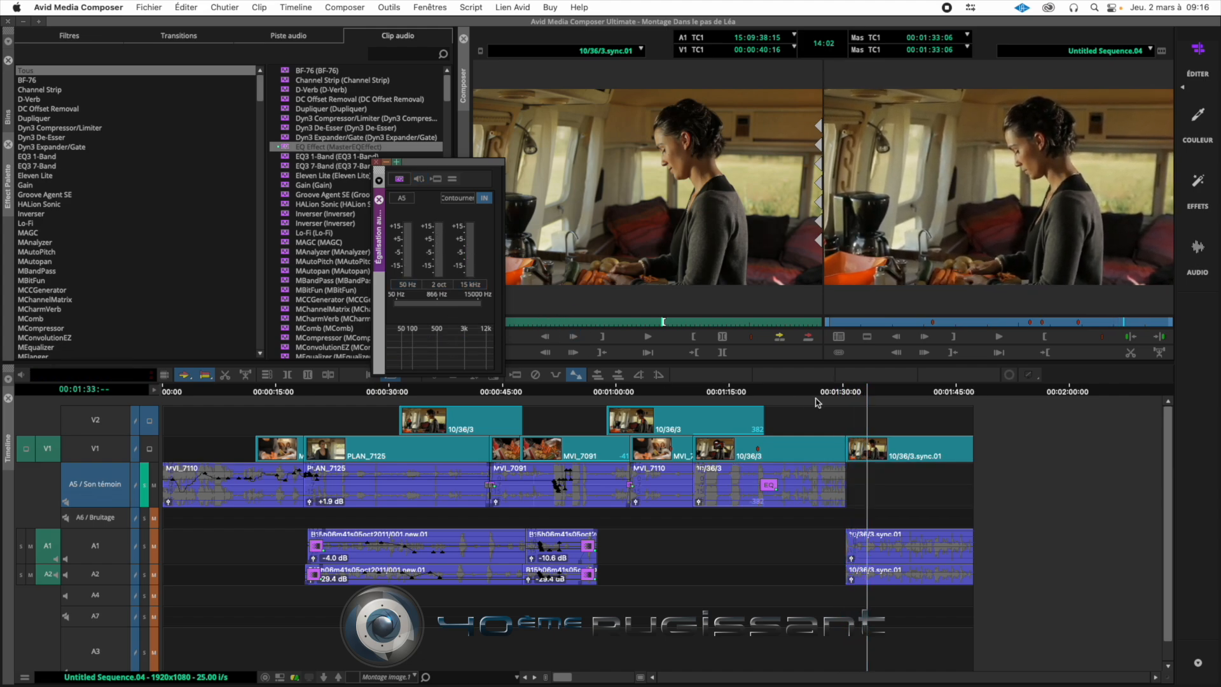
Mark an in-to-out range of about 3 seconds on the equalized A5 clip, and raise the mid-band gain to about 6 dB during looped playback.
left_click_drag(765, 387, 816, 389)
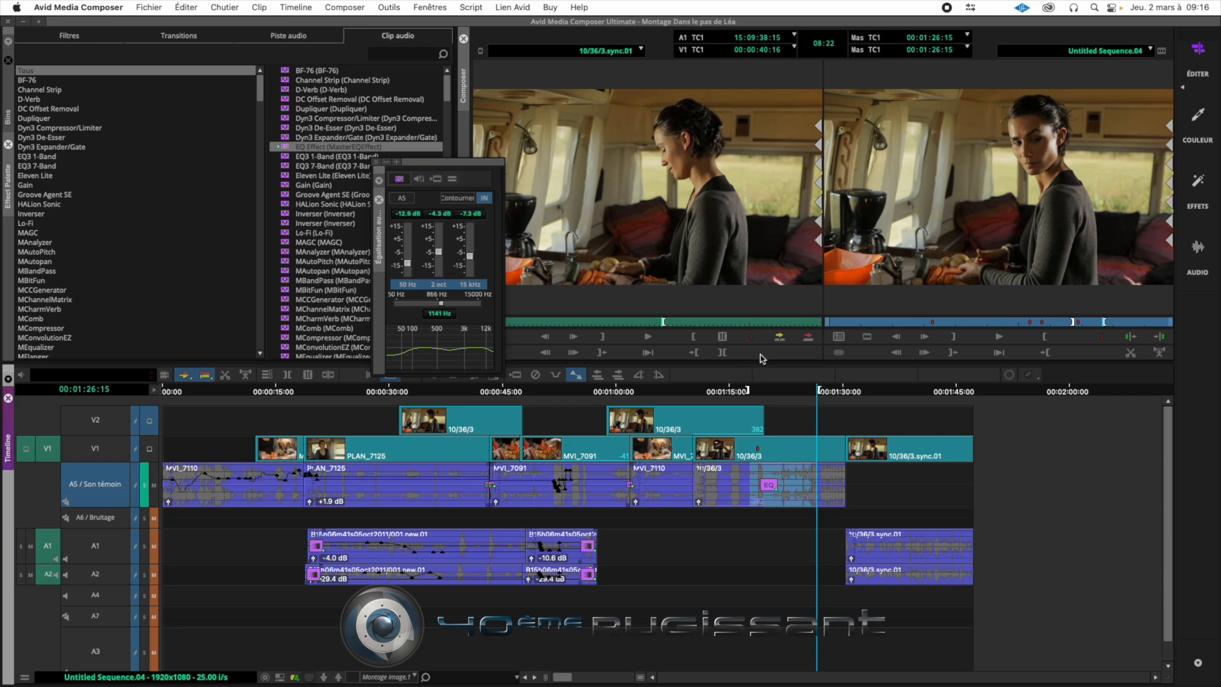
left_click_drag(786, 384, 771, 398)
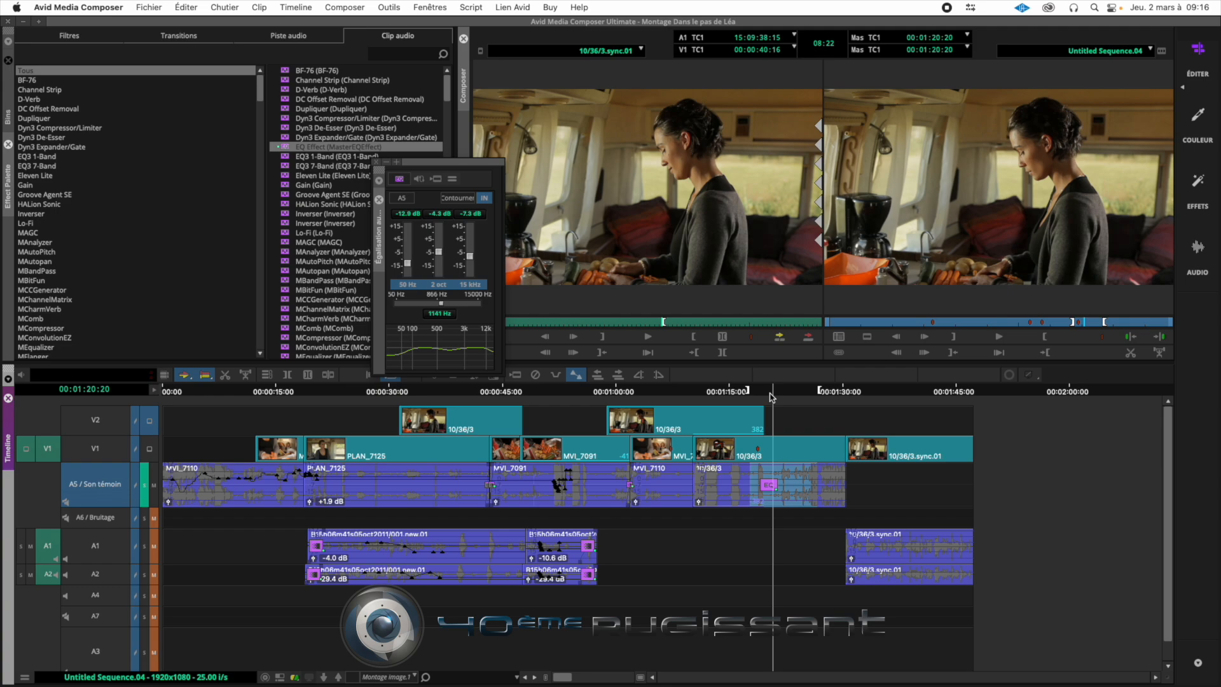
left_click(419, 180)
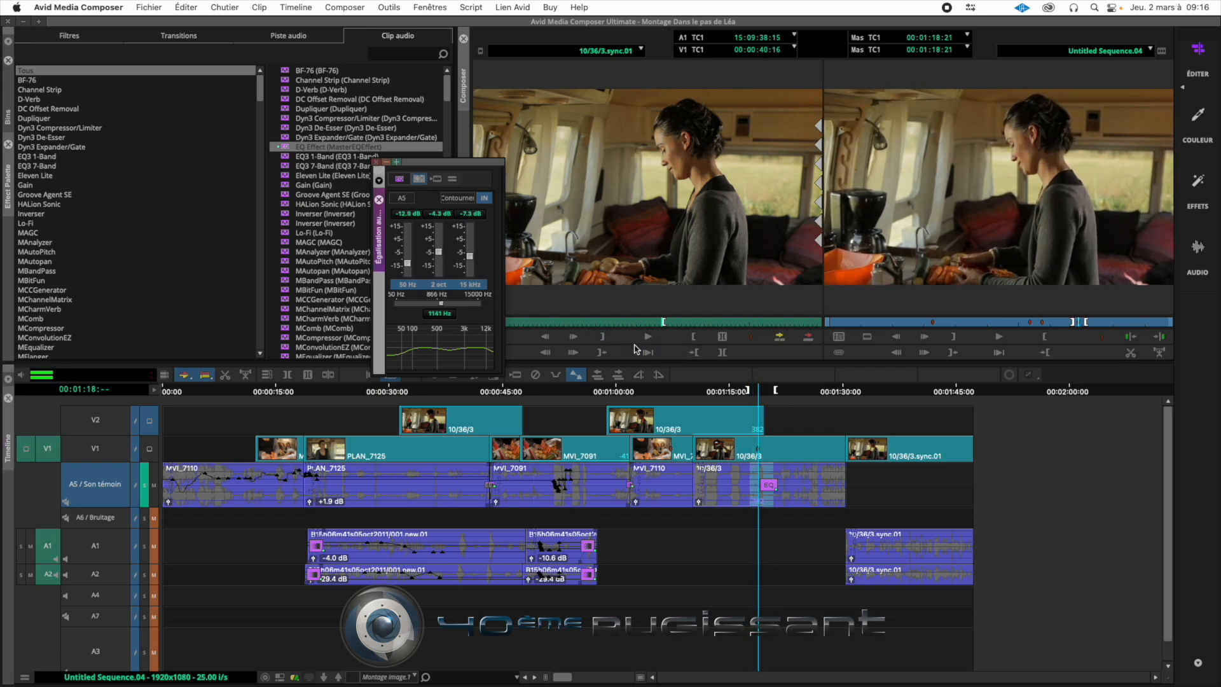
left_click_drag(439, 251, 458, 240)
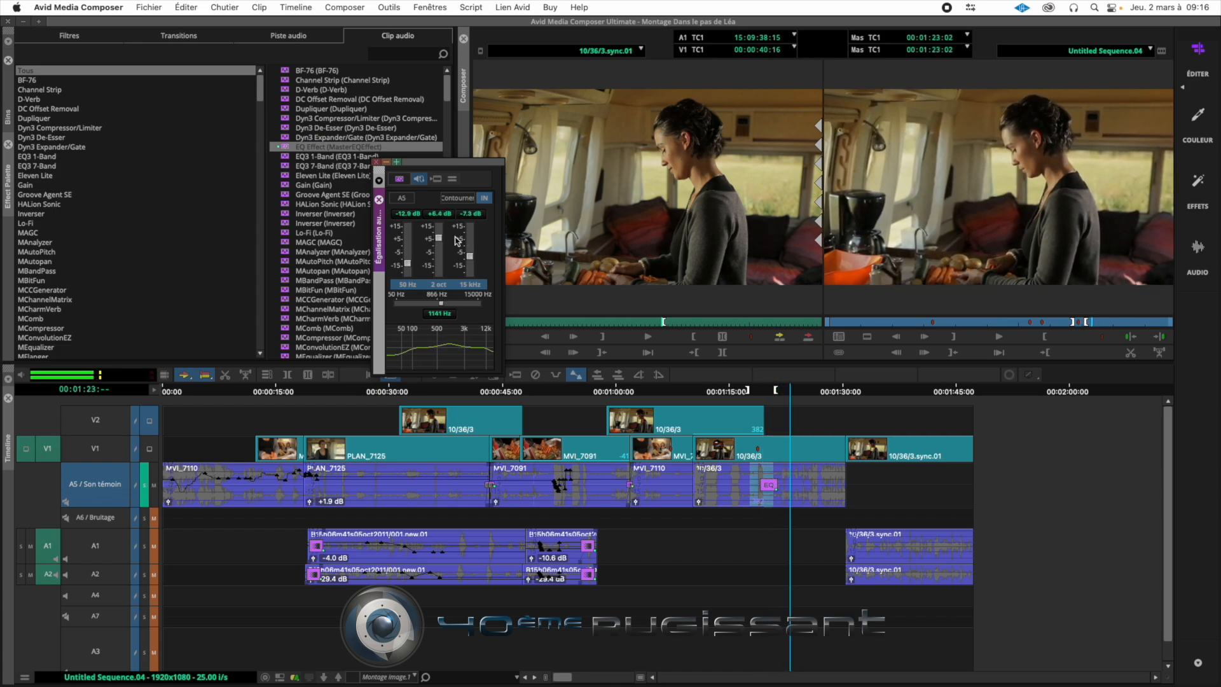
key("space")
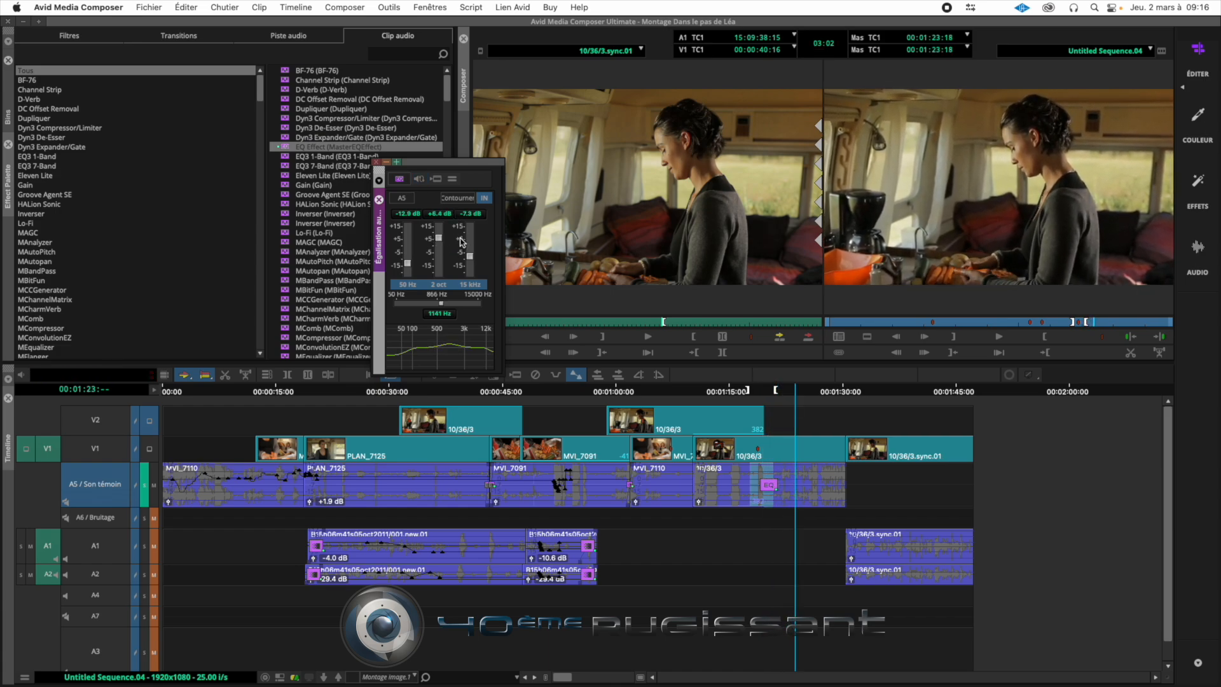
Apply the Female Voice with Presence equalizer preset to the 10/36/3 clip on A5.
left_click(452, 180)
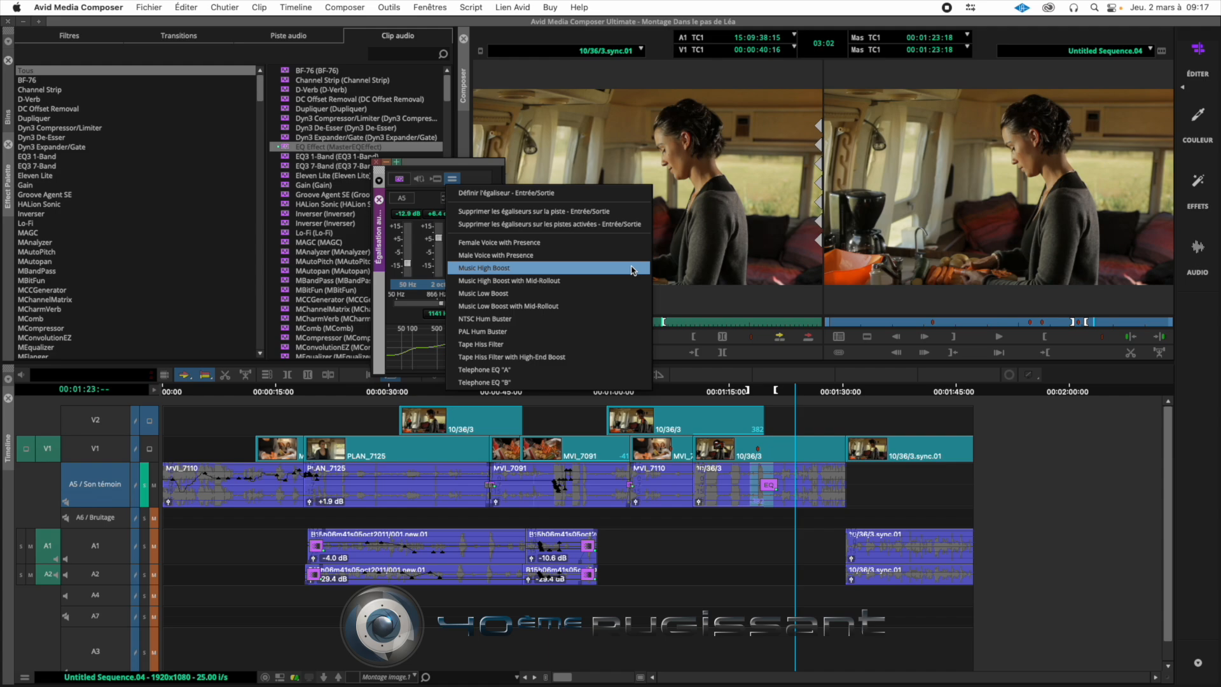
left_click(577, 243)
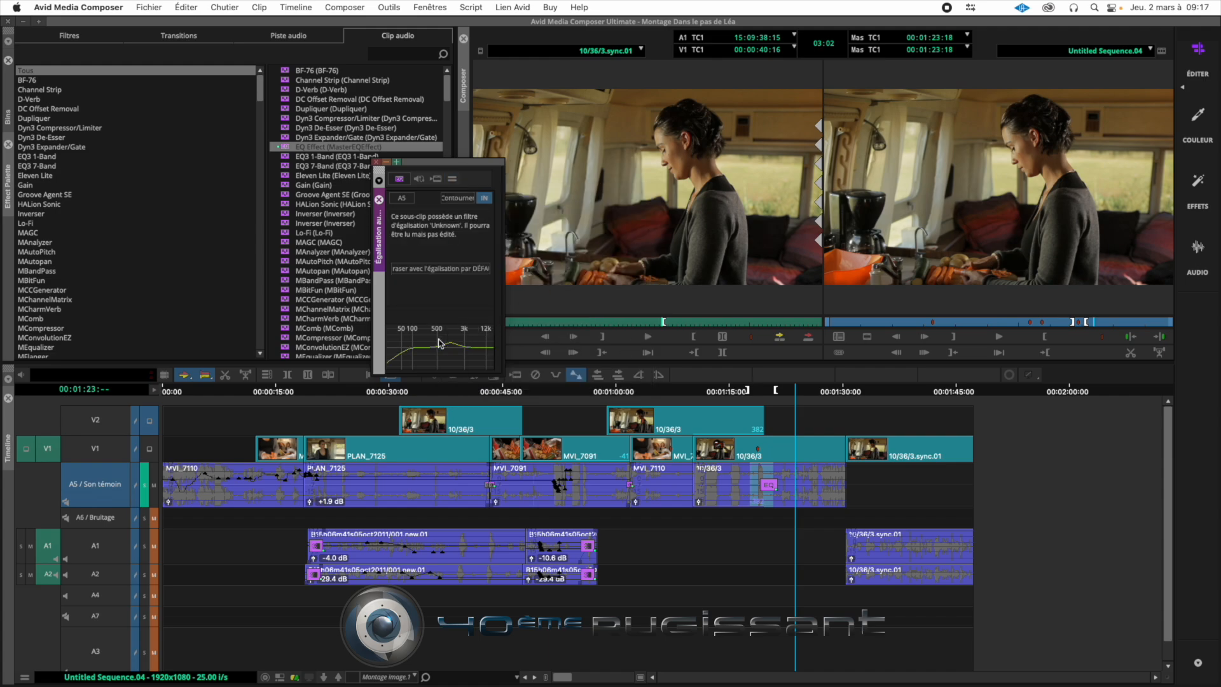